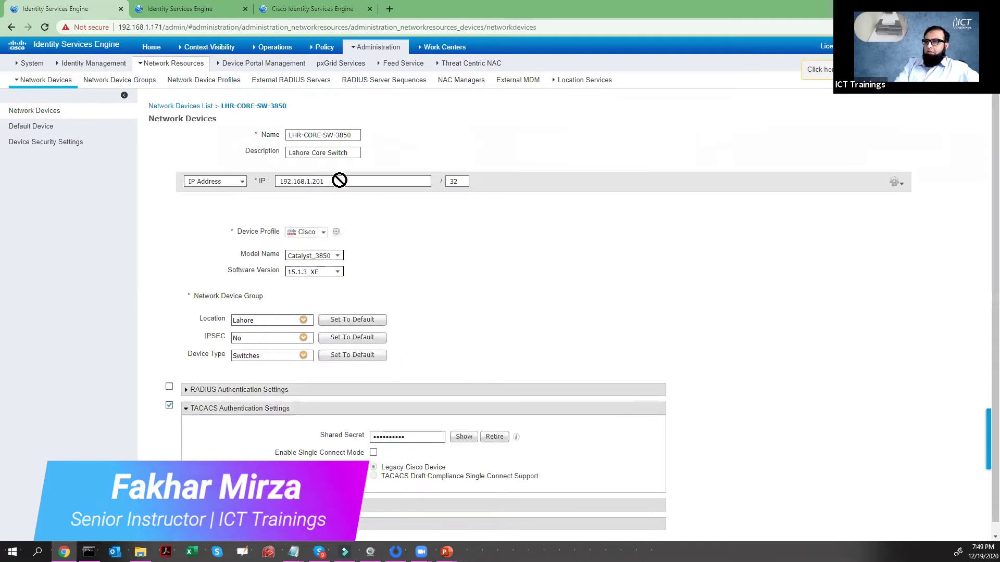
# - Check the LHR-CORE-SW-3850 entry's IP 192.168.1.201 and reveal its TACACS shared secret
pyautogui.doubleClick(315, 180)
pyautogui.click(459, 440)
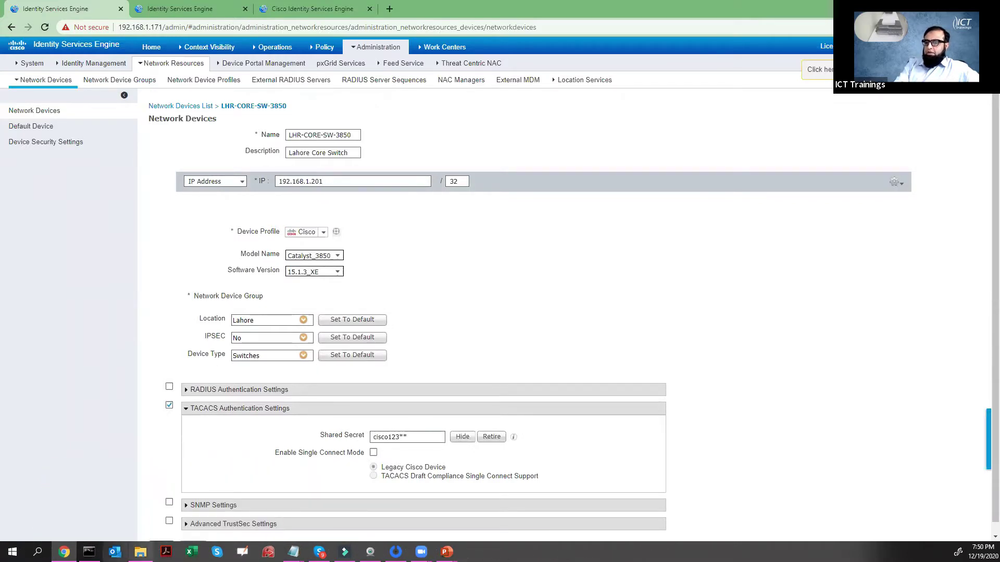
pyautogui.hotkey('alt', 'Tab')
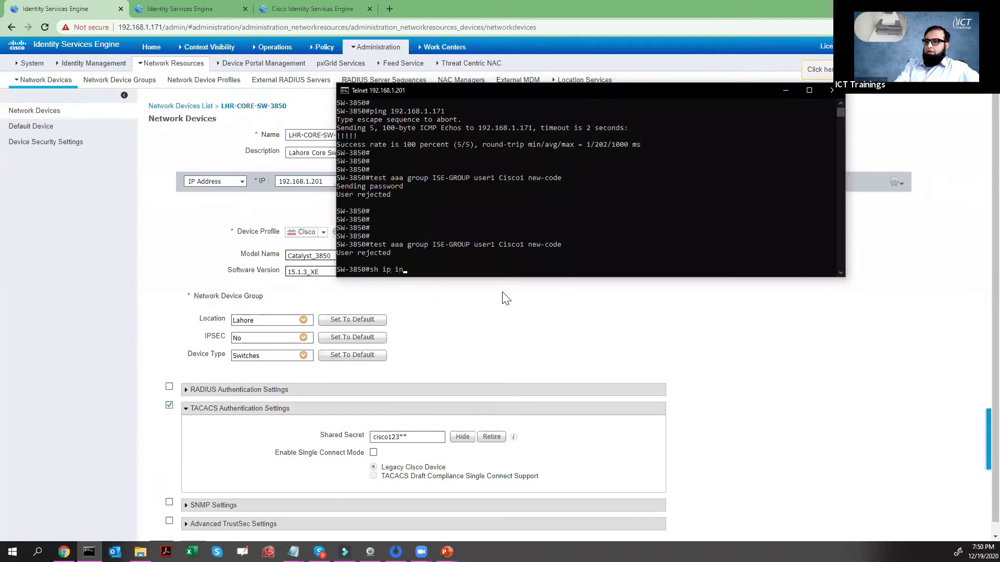
# - Run 'sh ip int brief' on the switch and copy the Vlan11 row showing 192.168.1.201
pyautogui.write('sh ip int brief')
pyautogui.press('Return')
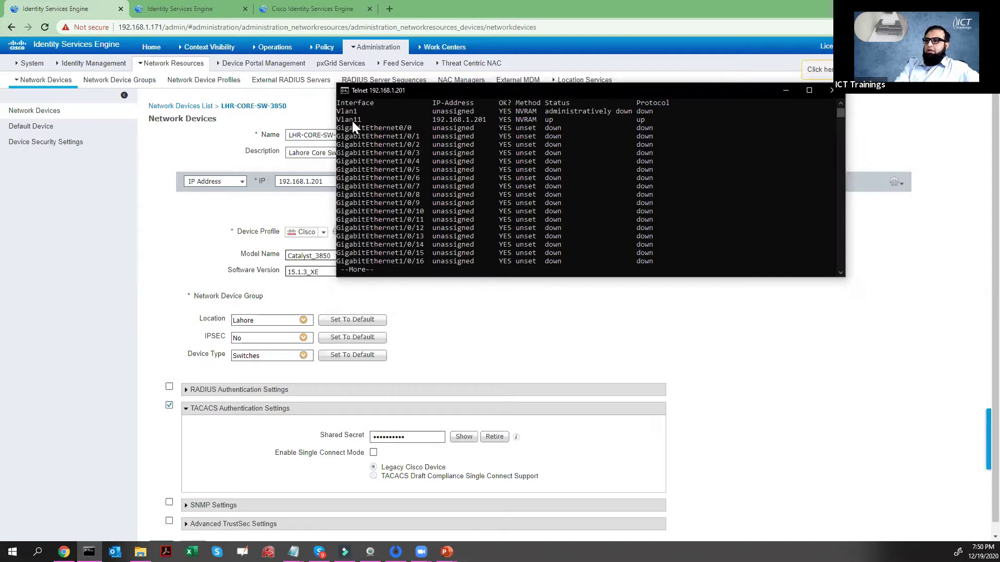
pyautogui.moveTo(341, 119); pyautogui.dragTo(666, 118)
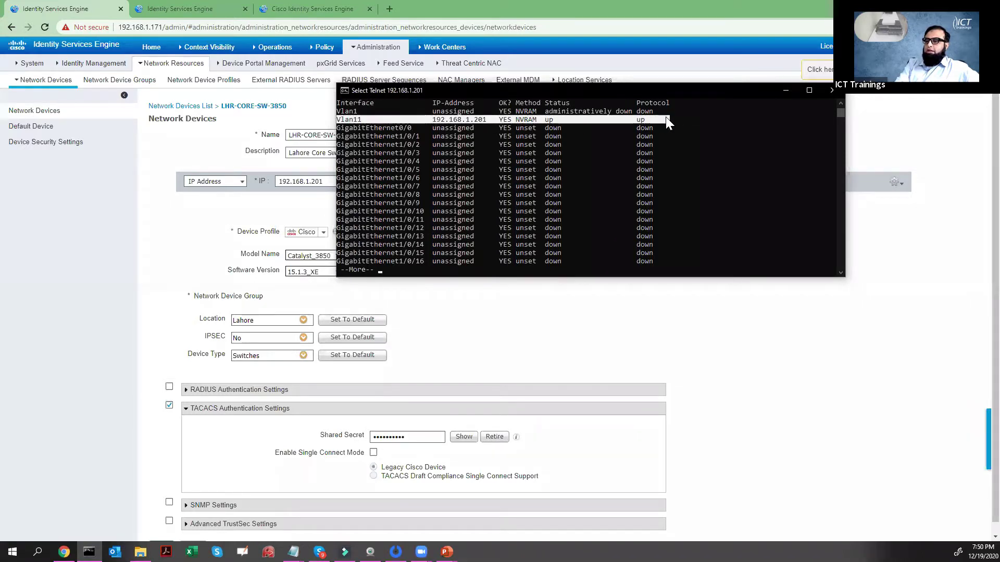
pyautogui.rightClick(665, 116)
pyautogui.press('q')
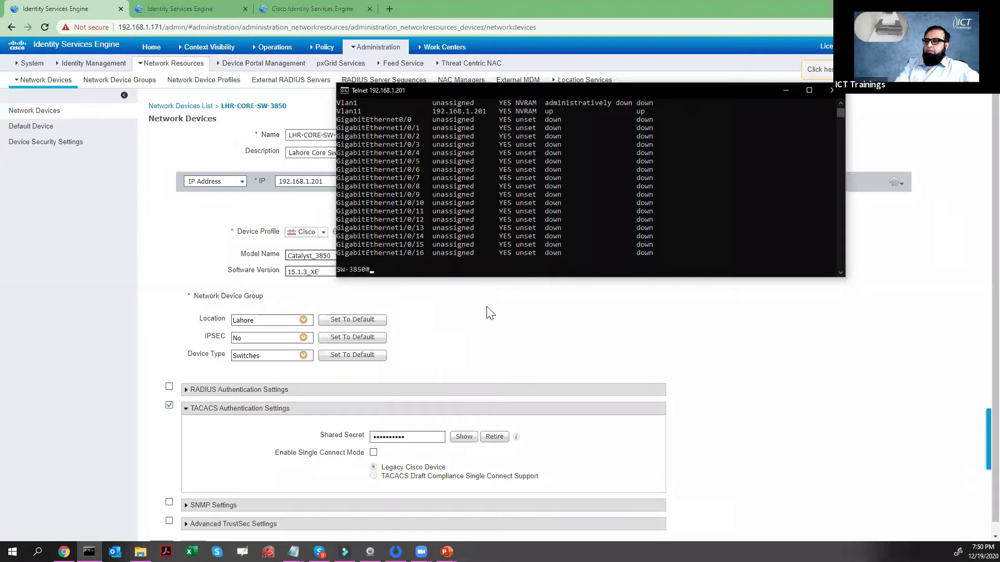
pyautogui.click(489, 312)
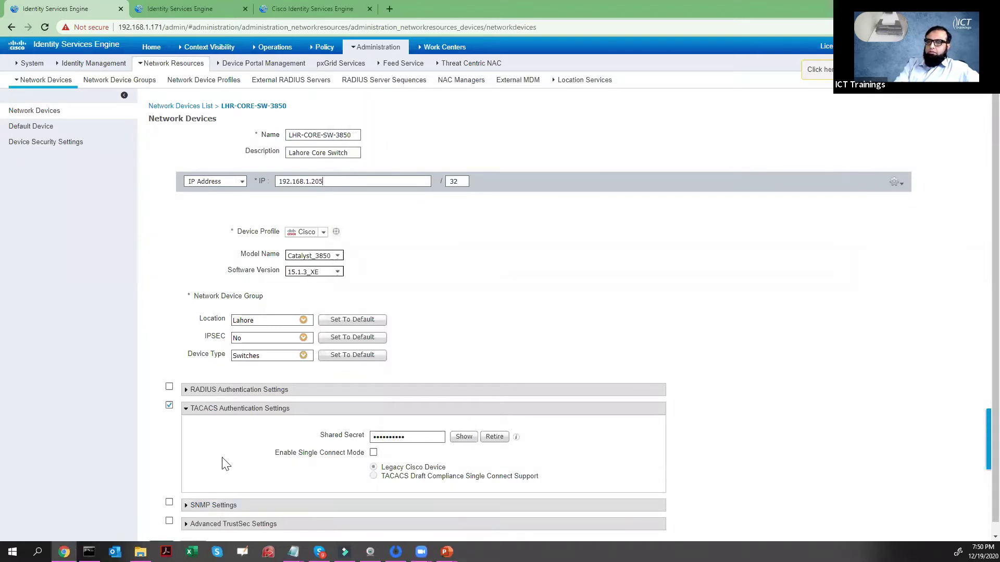
# - Save the switch entry, then rerun 'test aaa group ISE-GROUP' for user1 with its password
pyautogui.scroll(-1, 199, 487)
pyautogui.click(161, 535)
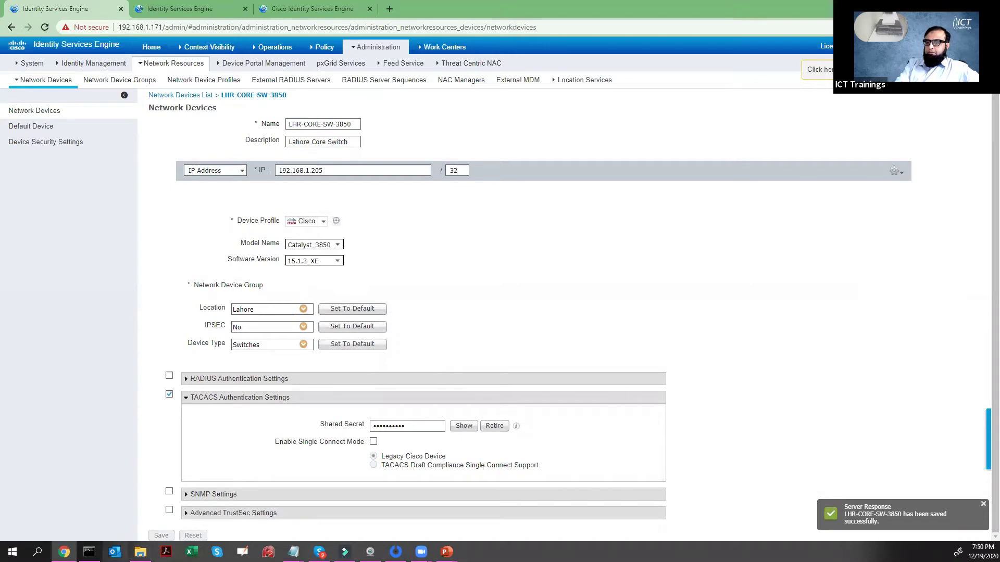
pyautogui.click(89, 551)
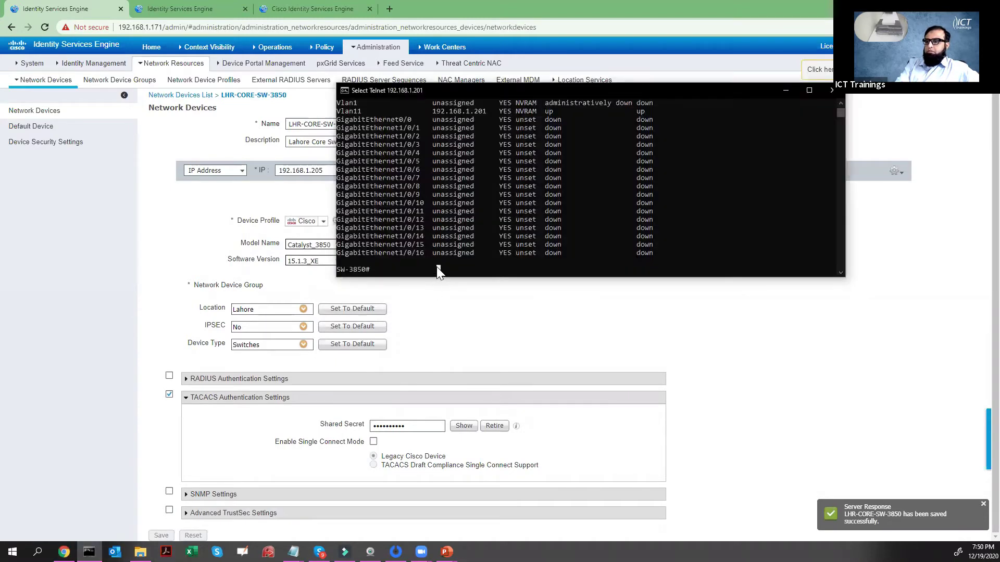
pyautogui.write('test aaa group ISE-GROUP user1 Cisco1 new-code')
pyautogui.press('Return')
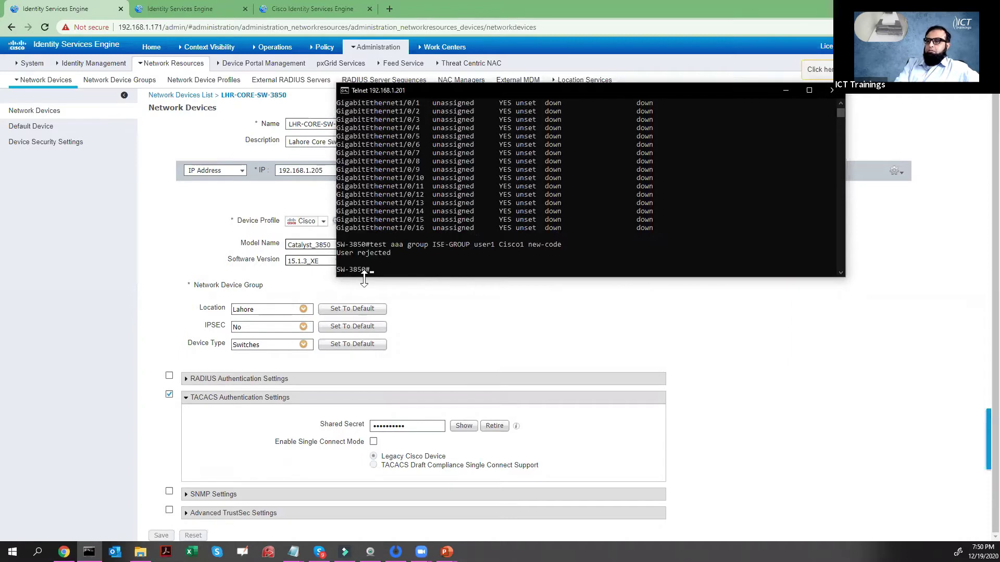
# - Open TACACS Live Logs and read the newest failure's message text and failure reason
pyautogui.moveTo(275, 47)
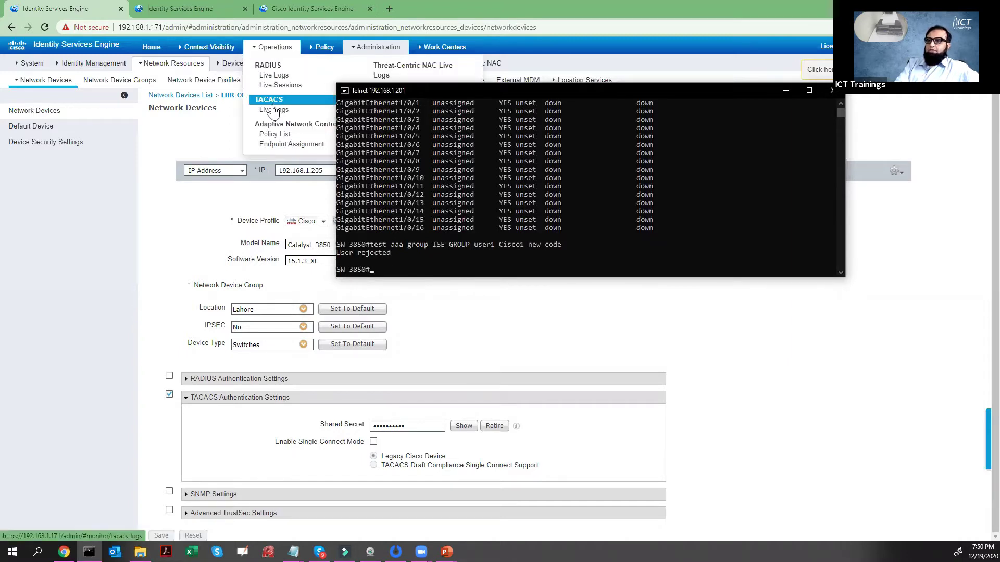
pyautogui.click(275, 112)
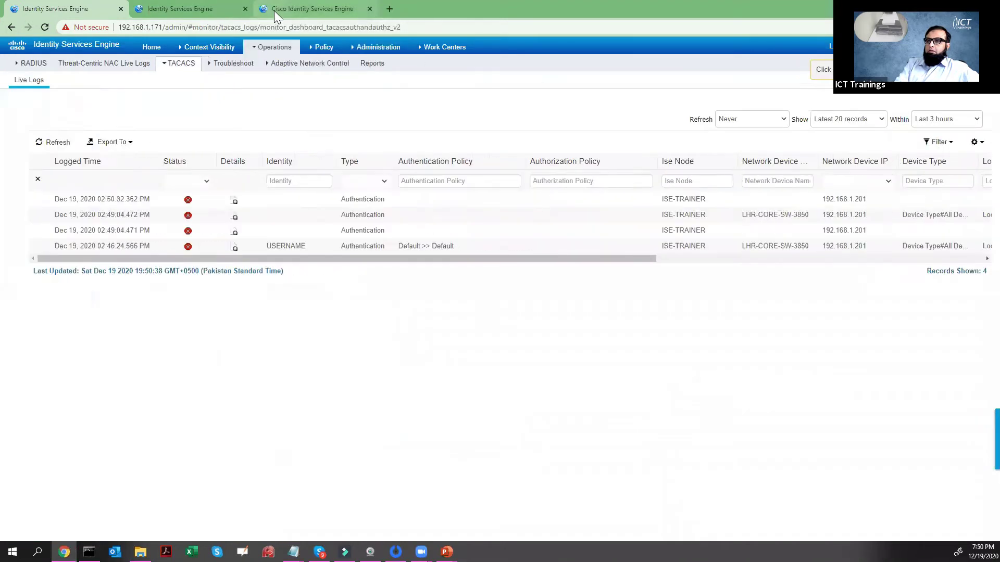
pyautogui.moveTo(274, 47)
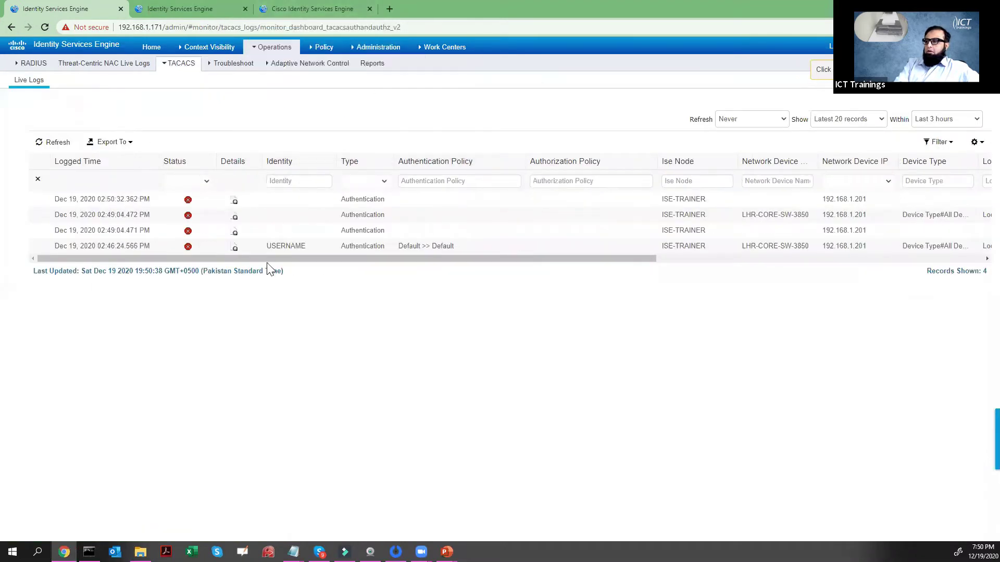
pyautogui.click(235, 201)
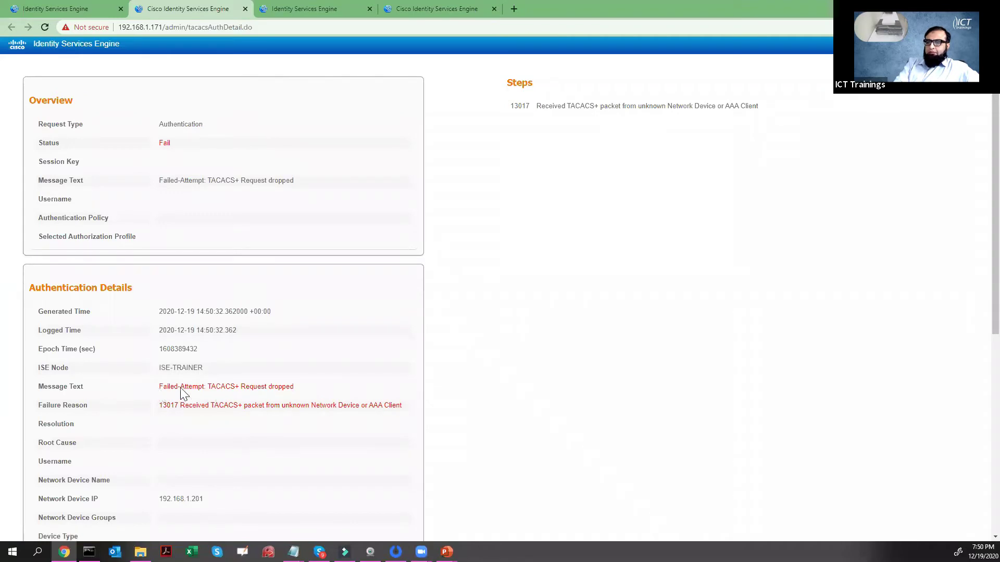
pyautogui.moveTo(158, 388); pyautogui.dragTo(289, 386)
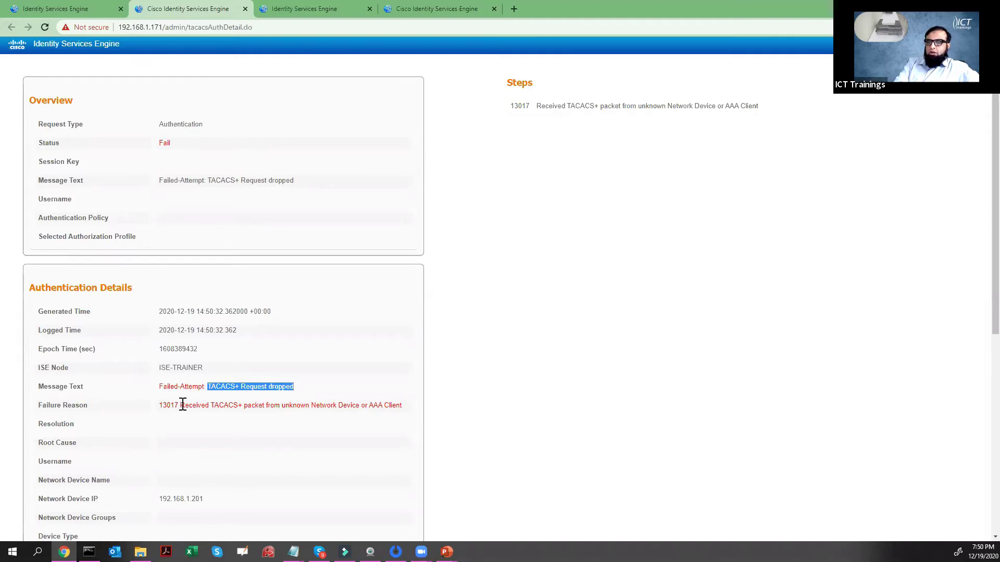
pyautogui.moveTo(181, 405); pyautogui.dragTo(407, 412)
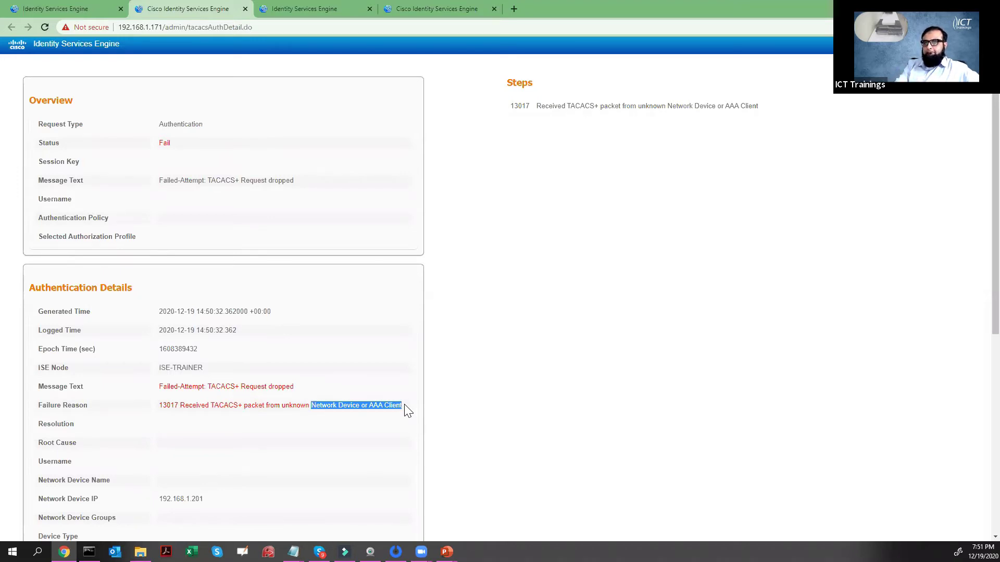
pyautogui.click(85, 9)
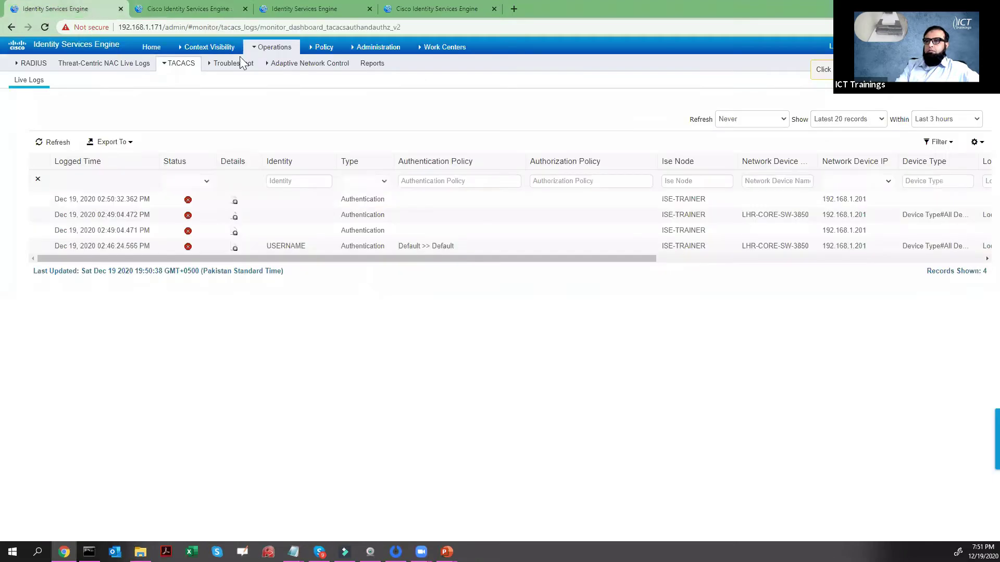
# - Open the Default Device under Network Devices and set its Status to Enable
pyautogui.moveTo(378, 50)
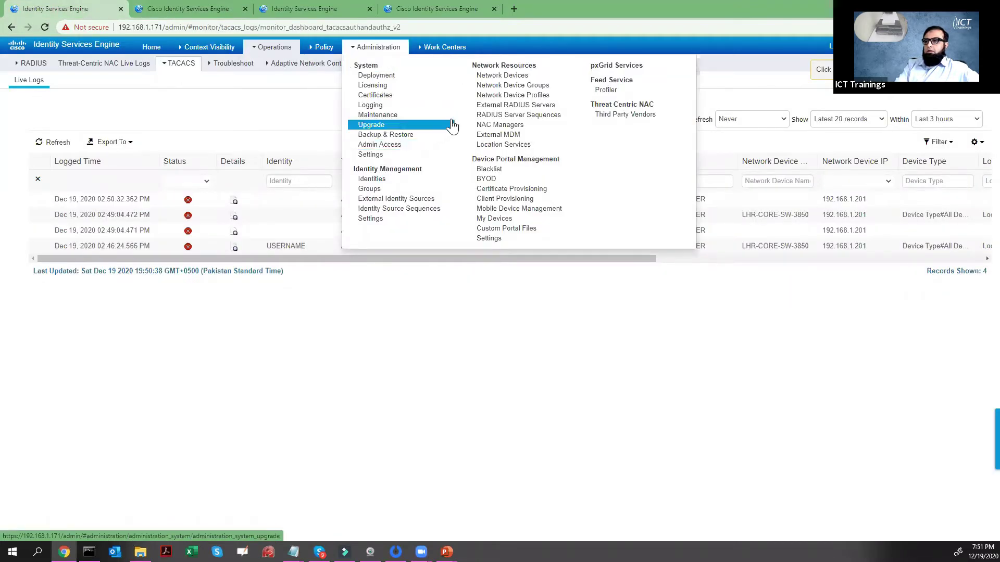
pyautogui.click(499, 77)
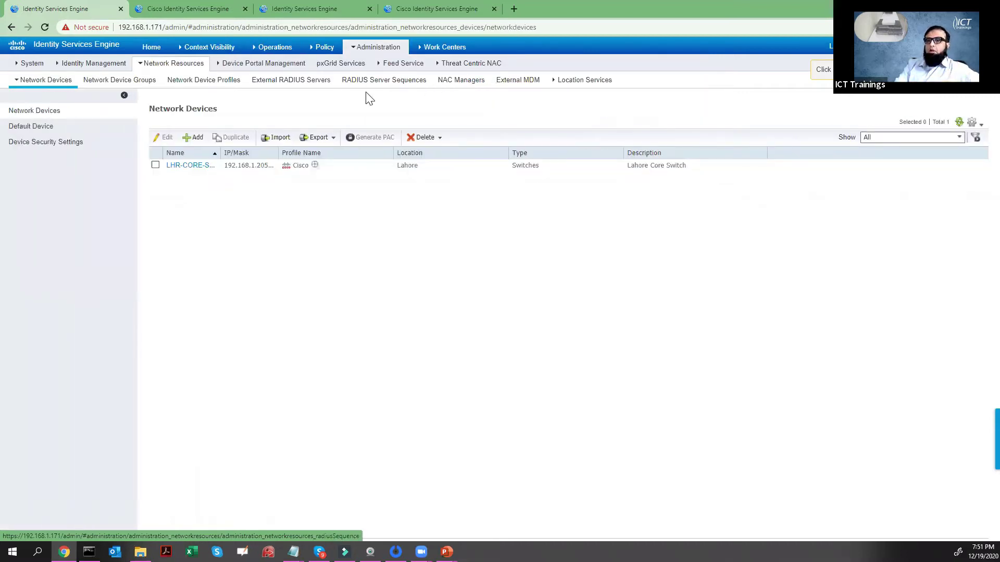
pyautogui.click(33, 128)
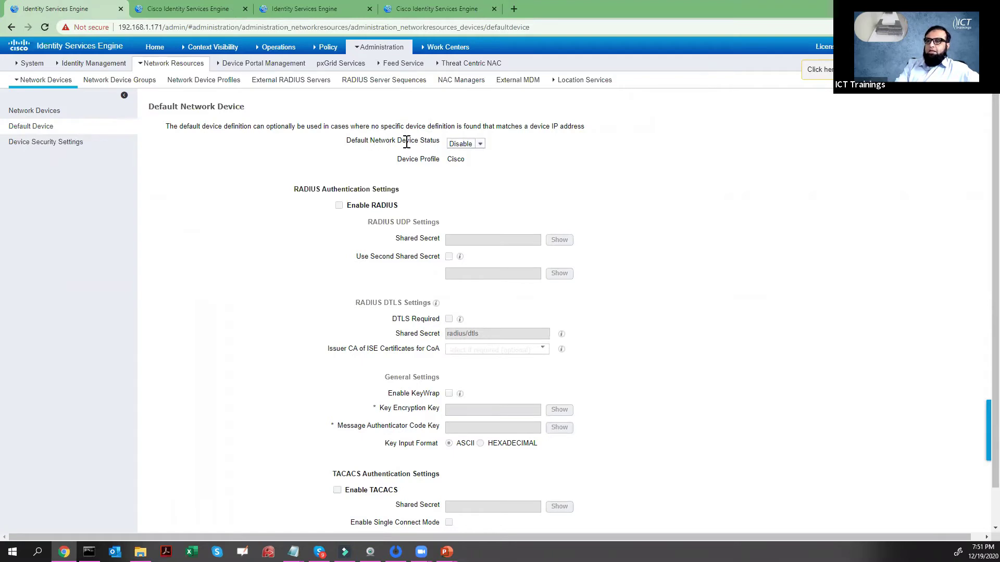
pyautogui.click(476, 146)
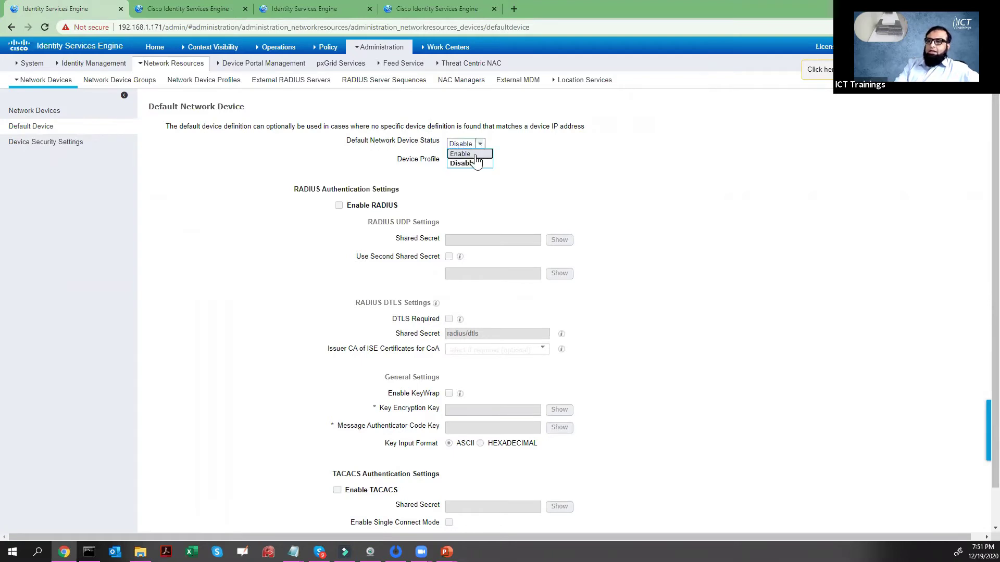
pyautogui.click(469, 154)
# - Enable TACACS authentication on the Default Device and enter and verify its shared secret
pyautogui.scroll(-1, 375, 257)
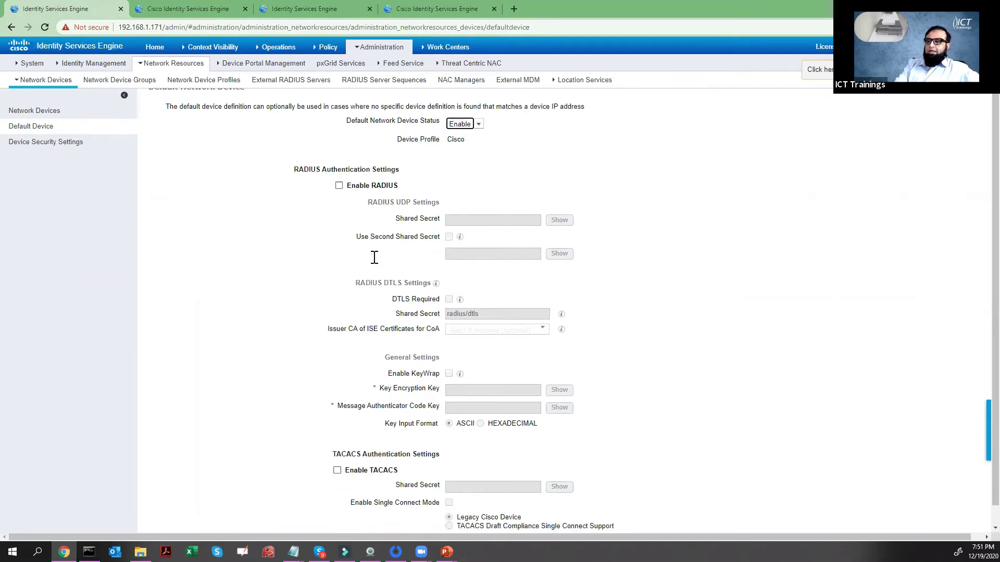
pyautogui.scroll(-1, 374, 257)
pyautogui.click(337, 450)
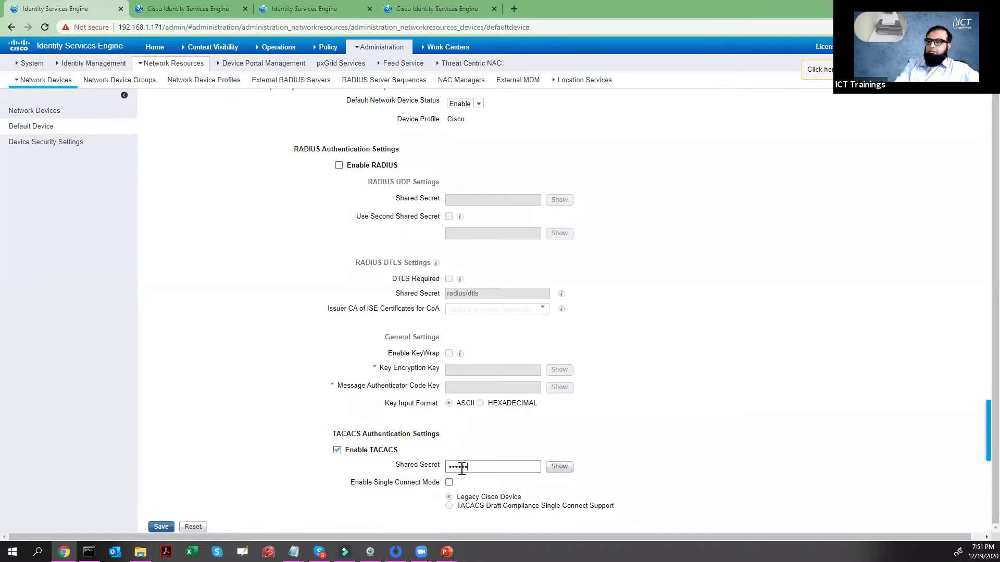
pyautogui.click(558, 467)
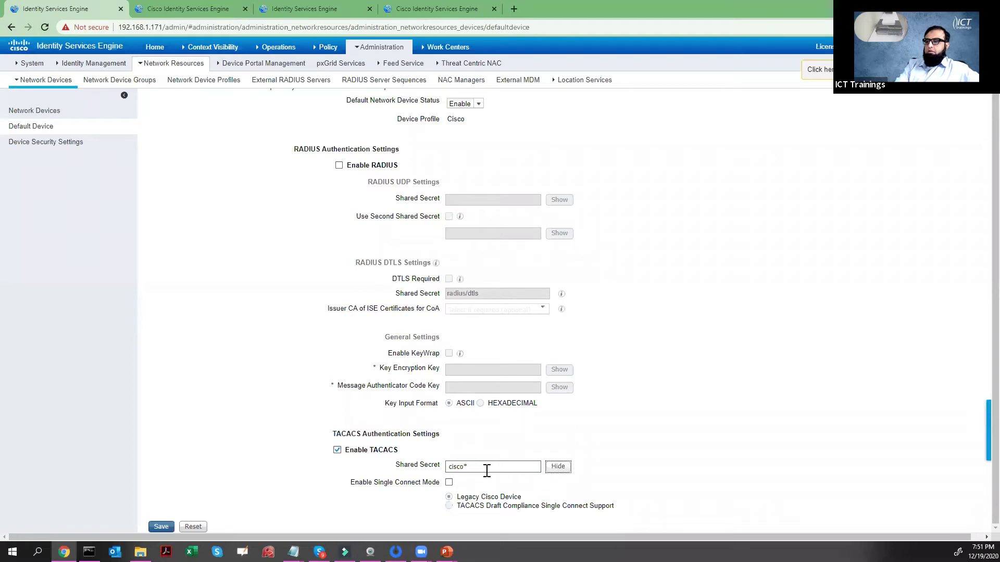
pyautogui.click(463, 467)
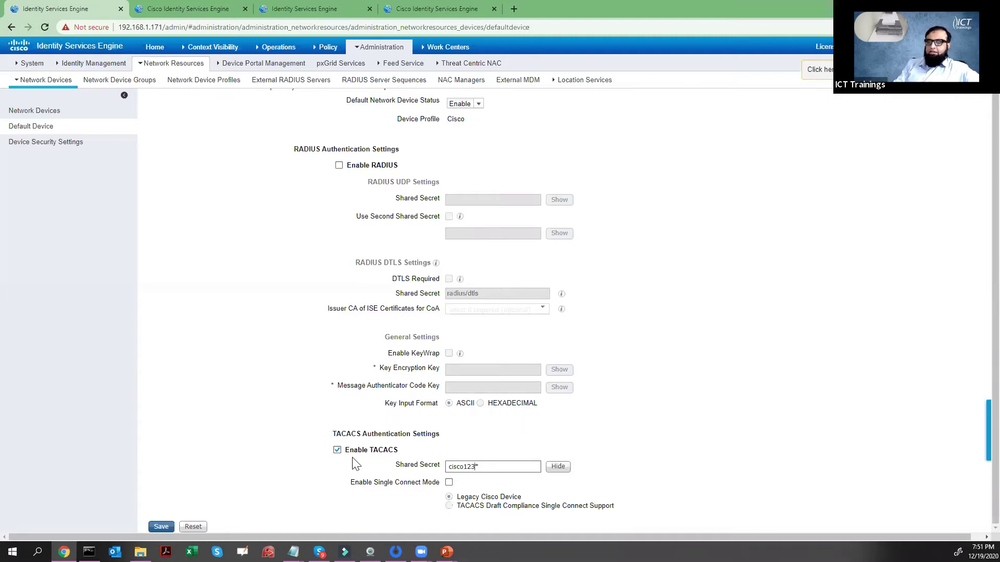
pyautogui.click(485, 466)
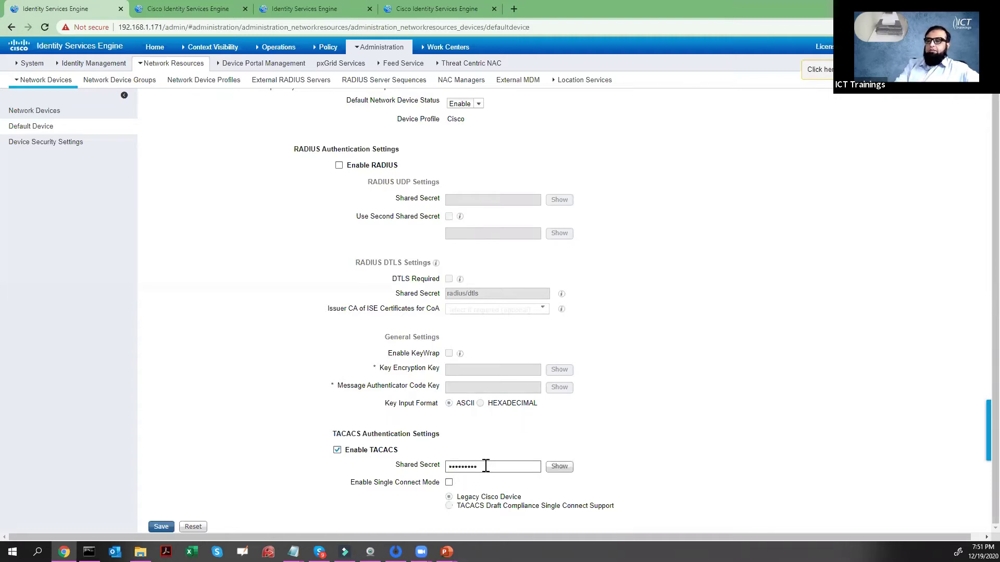
pyautogui.click(564, 470)
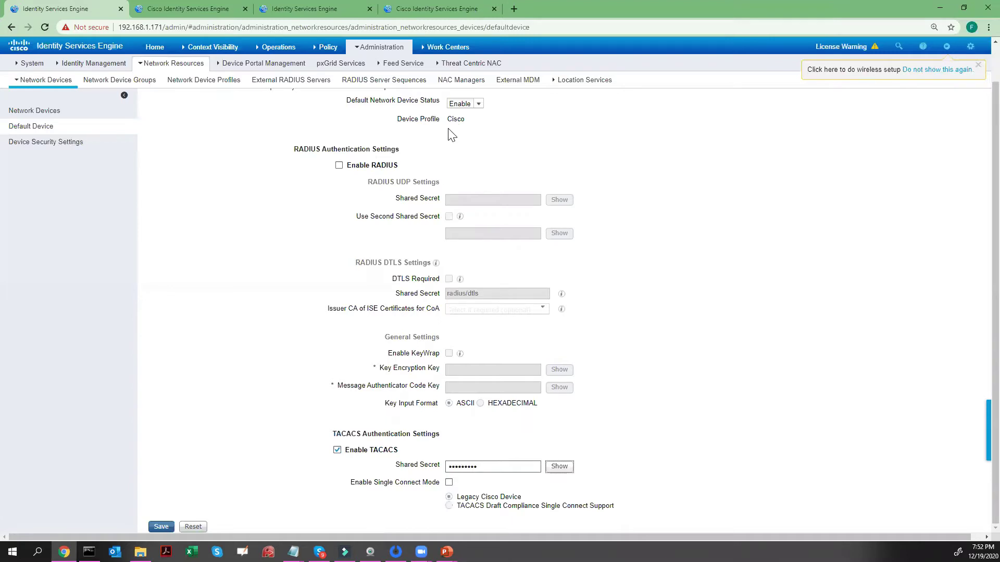
pyautogui.scroll(1, 46, 86)
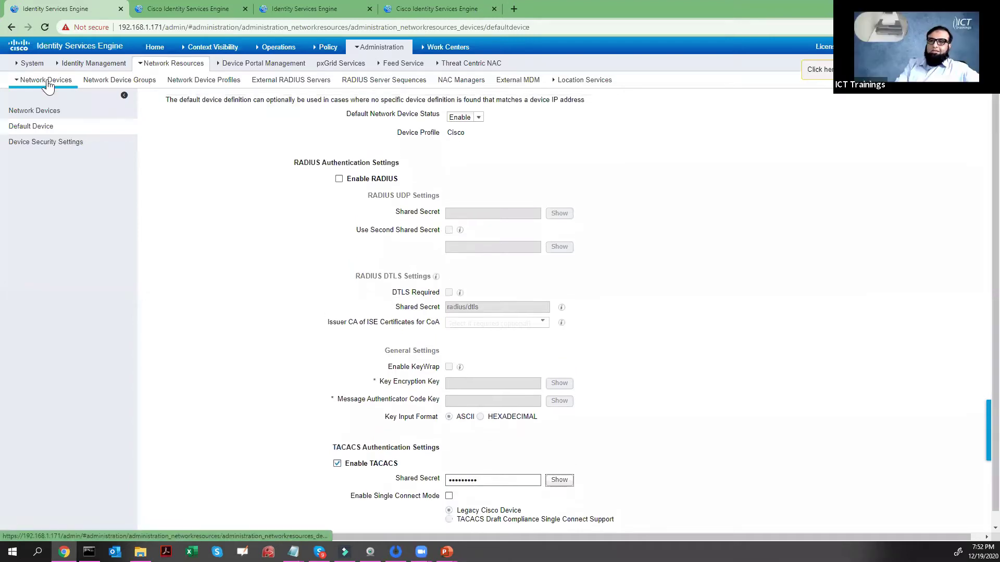
# - Review the Default Device settings, then return to the LHR-CORE-SW-3850 edit page
pyautogui.click(41, 110)
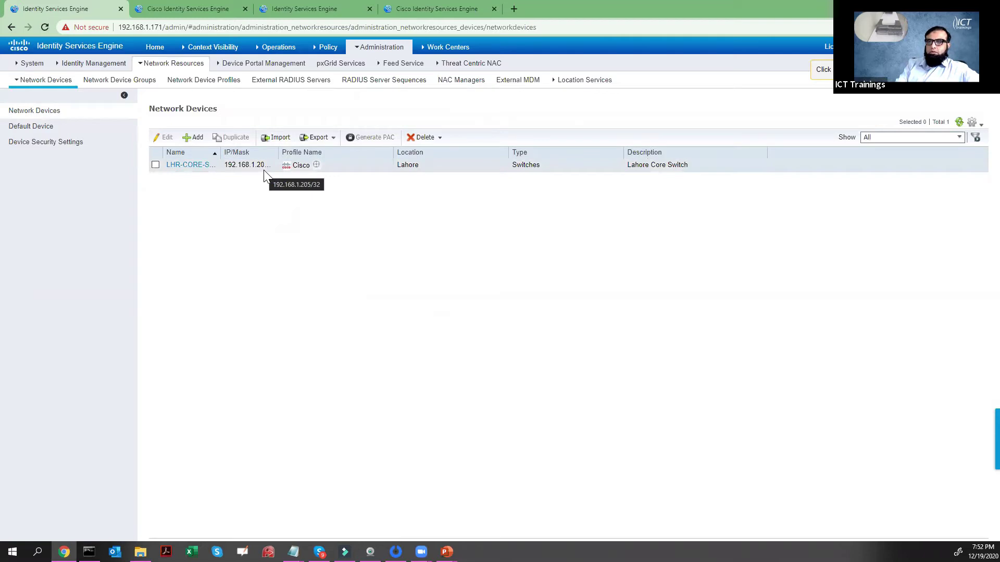
pyautogui.click(48, 130)
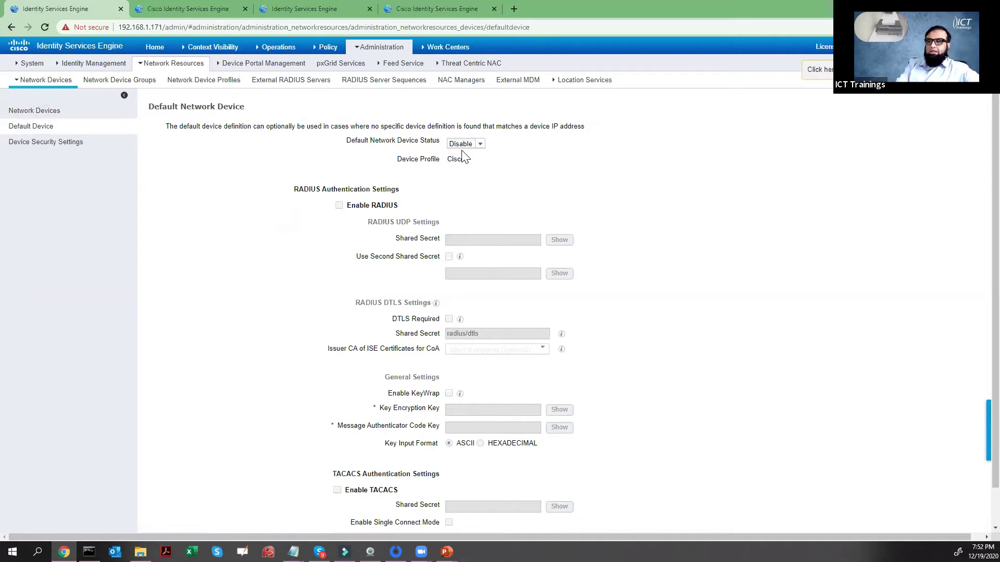
pyautogui.hotkey('alt', 'Left')
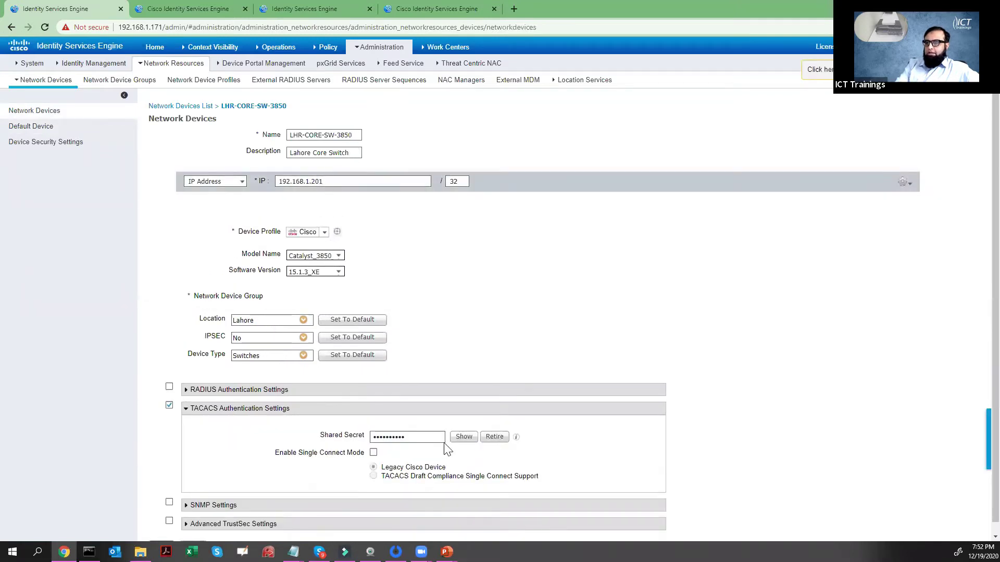
# - Confirm the TACACS shared secret, save LHR-CORE-SW-3850, and paste the AAA test in Telnet
pyautogui.click(460, 436)
pyautogui.doubleClick(417, 438)
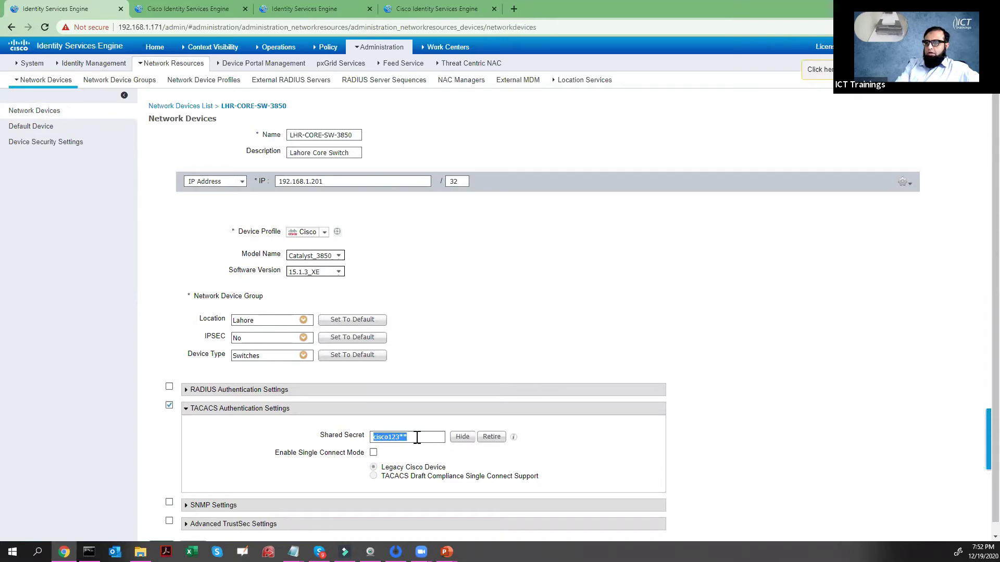
pyautogui.click(417, 437)
pyautogui.scroll(-1, 417, 437)
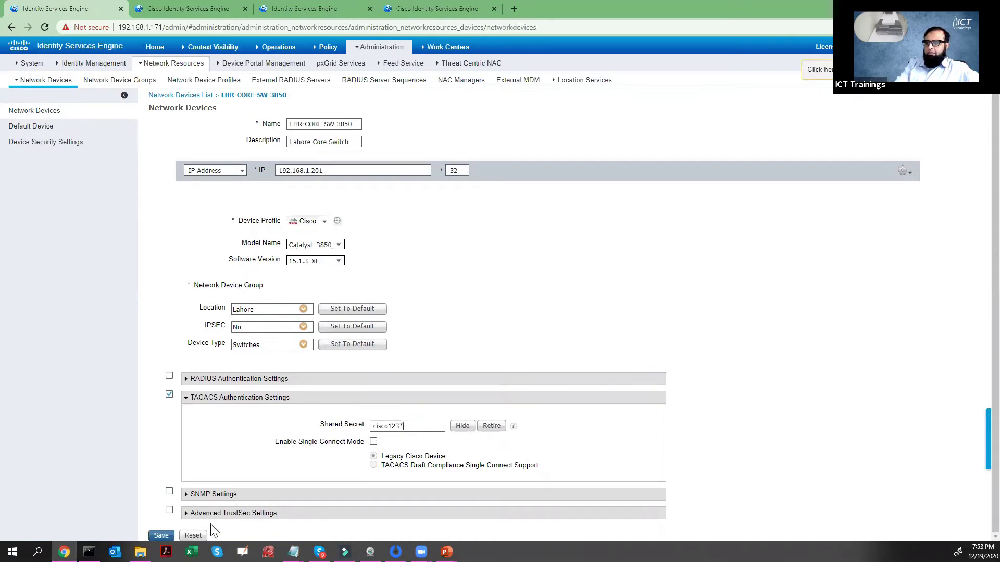
pyautogui.click(161, 535)
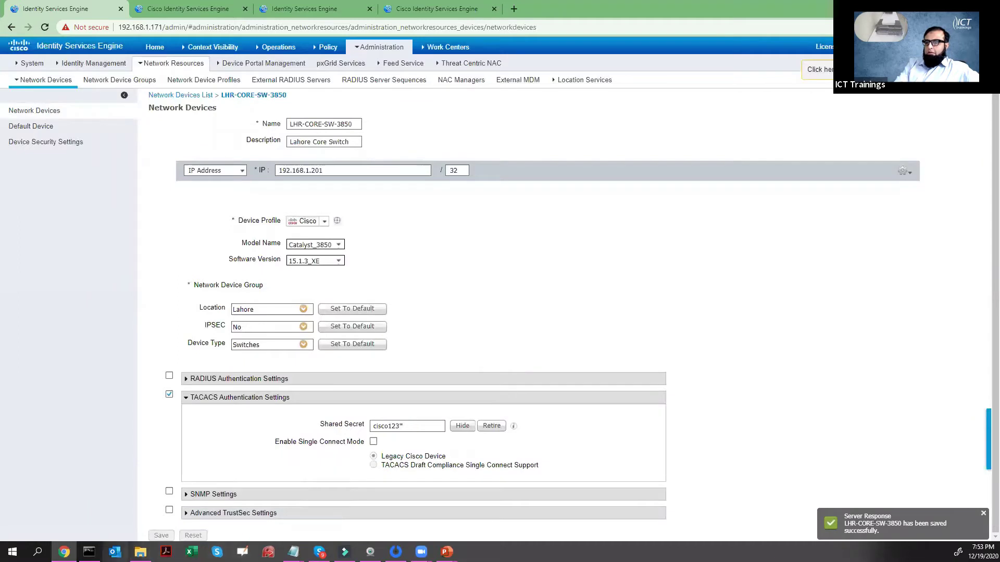
pyautogui.click(89, 552)
pyautogui.rightClick(491, 252)
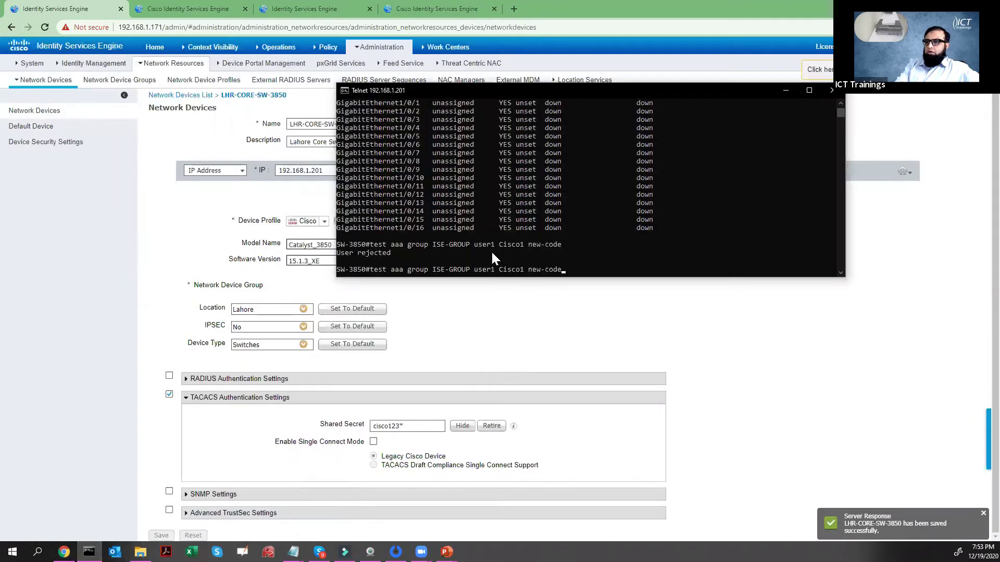
# - Run the AAA test for user1, rejected again, and close the old authentication detail tab
pyautogui.press('Return')
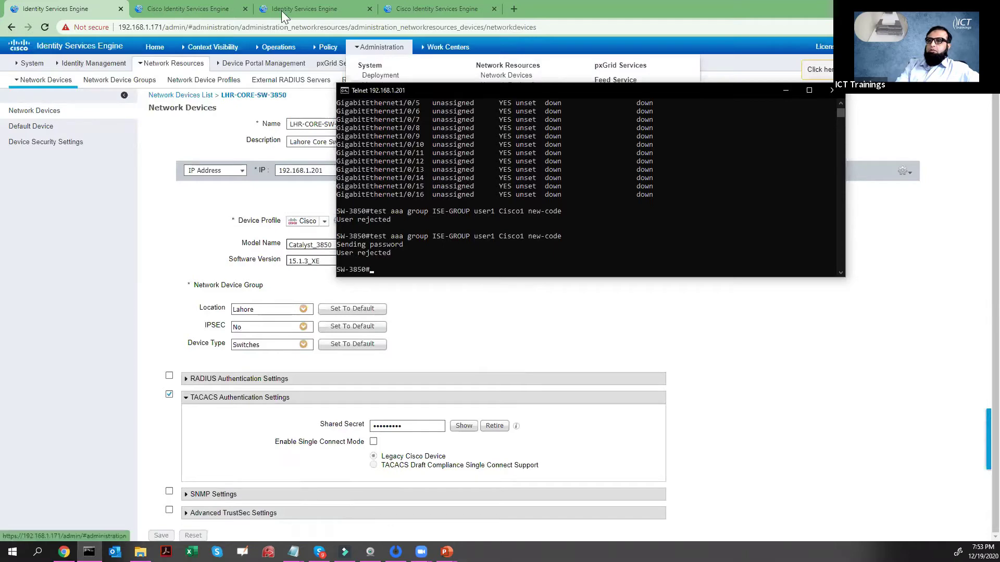
pyautogui.click(212, 7)
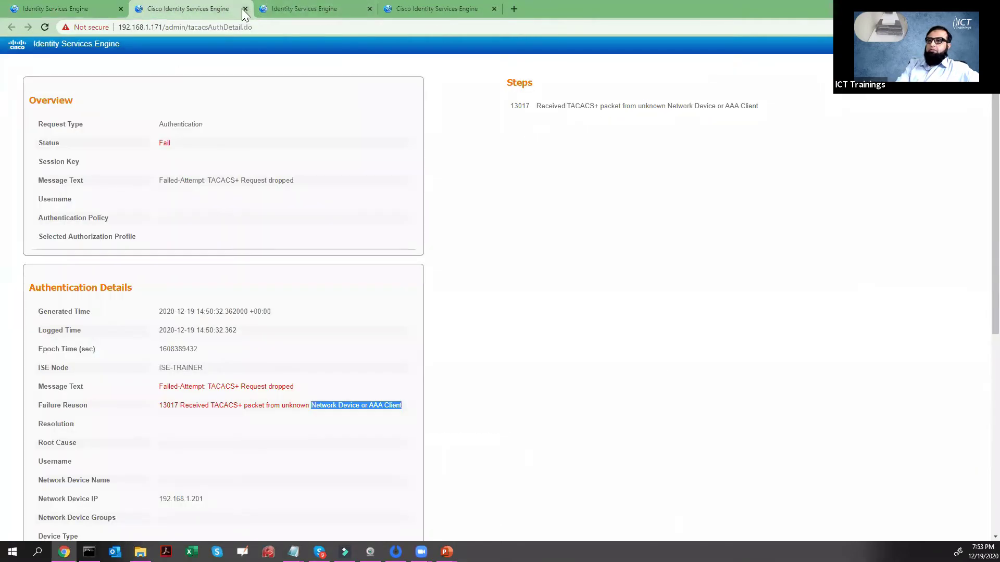
pyautogui.click(244, 8)
pyautogui.moveTo(282, 46)
pyautogui.rightClick(286, 112)
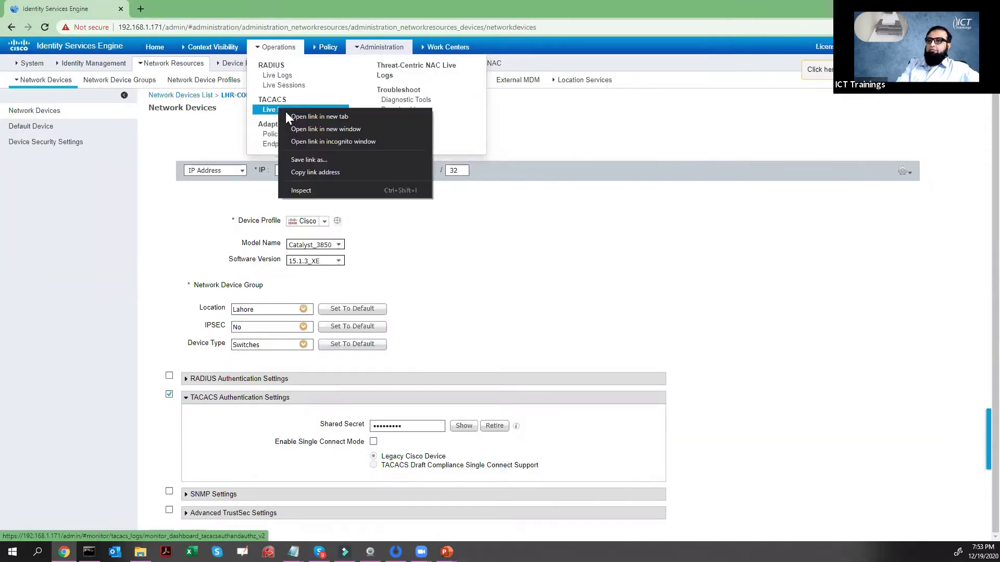
# - Open the newest TACACS failure in a new tab and mark its reason: User not found in Active Directory
pyautogui.click(293, 117)
pyautogui.click(209, 8)
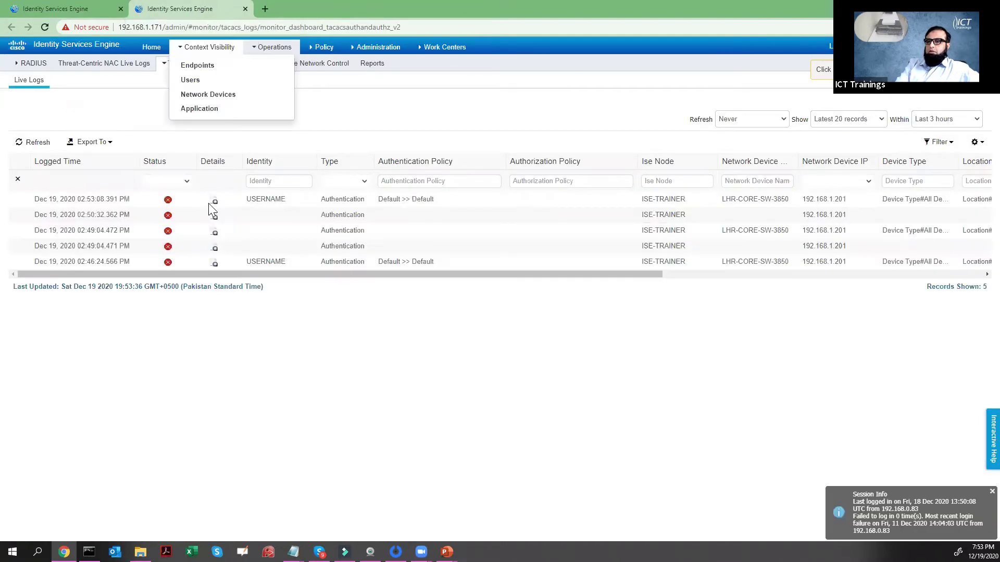
pyautogui.click(214, 202)
pyautogui.click(309, 7)
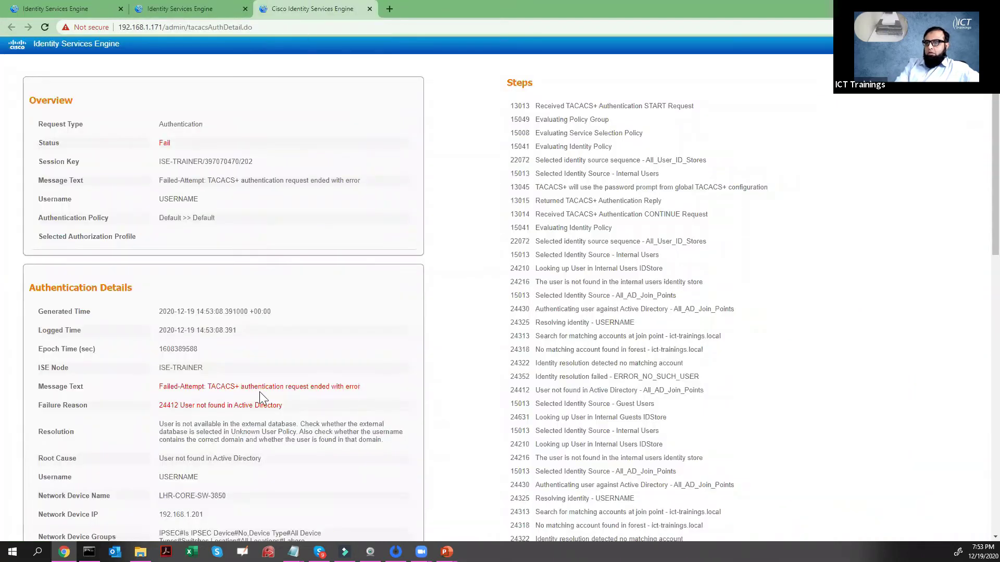
pyautogui.moveTo(239, 387); pyautogui.dragTo(369, 388)
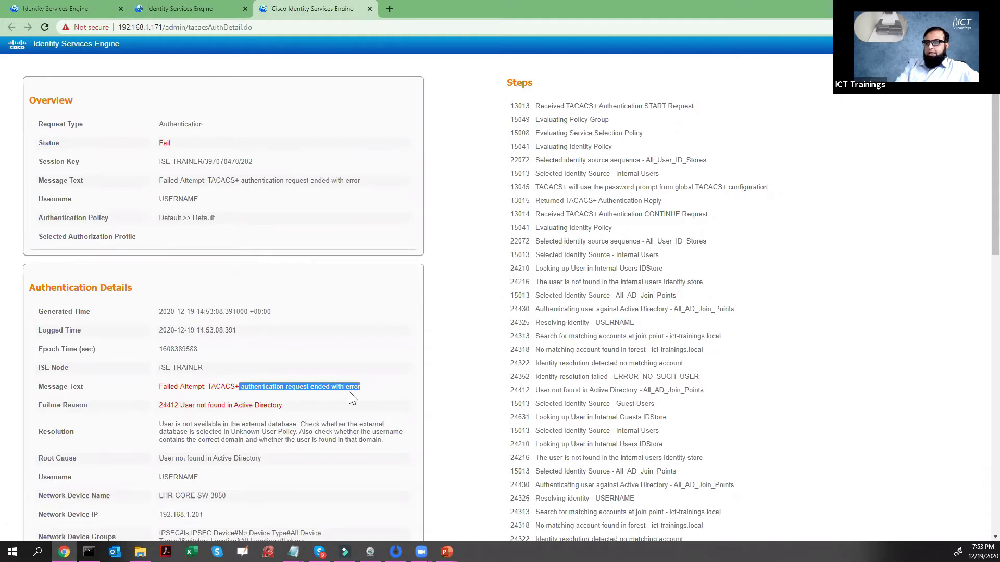
pyautogui.moveTo(178, 406); pyautogui.dragTo(253, 405)
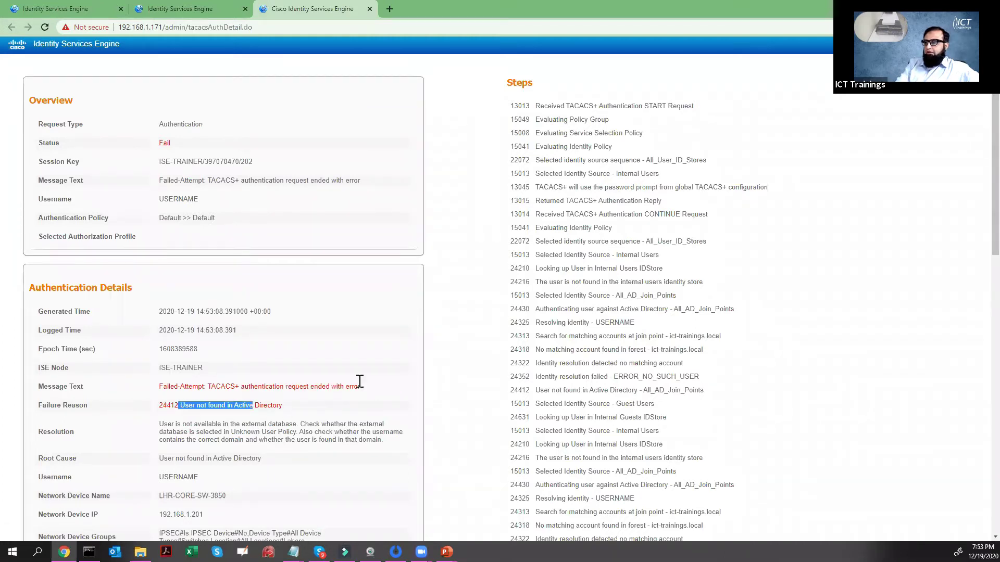
pyautogui.moveTo(359, 382); pyautogui.dragTo(649, 202)
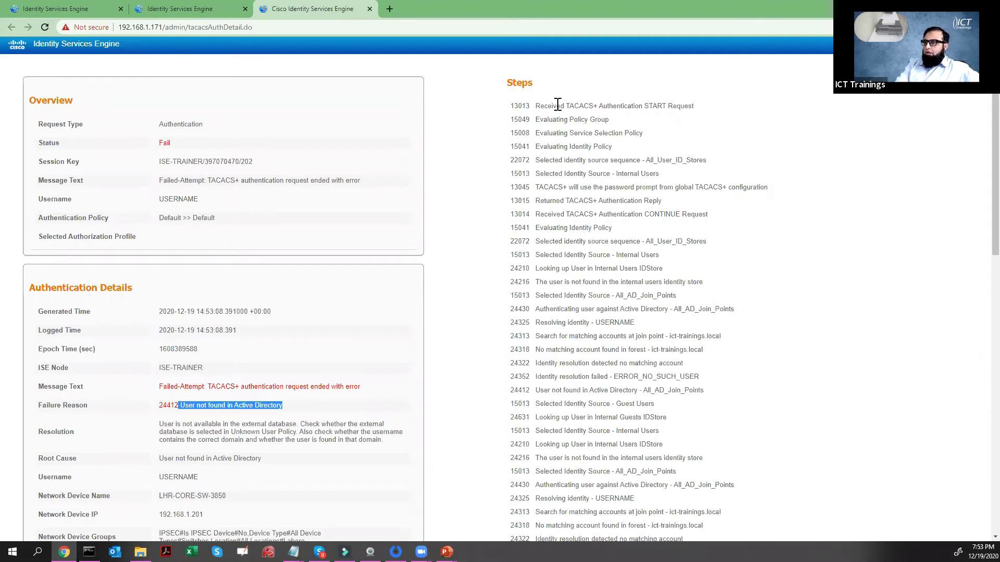
# - Mark the START request, Policy Group, All_User_ID_Stores, Internal Users and CONTINUE steps
pyautogui.moveTo(556, 105); pyautogui.dragTo(695, 106)
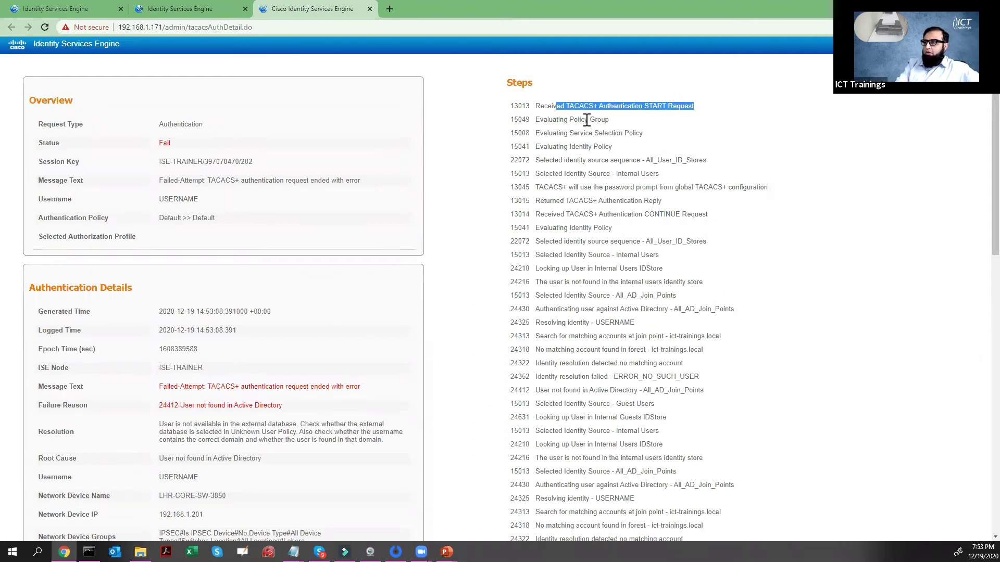
pyautogui.moveTo(570, 119); pyautogui.dragTo(609, 121)
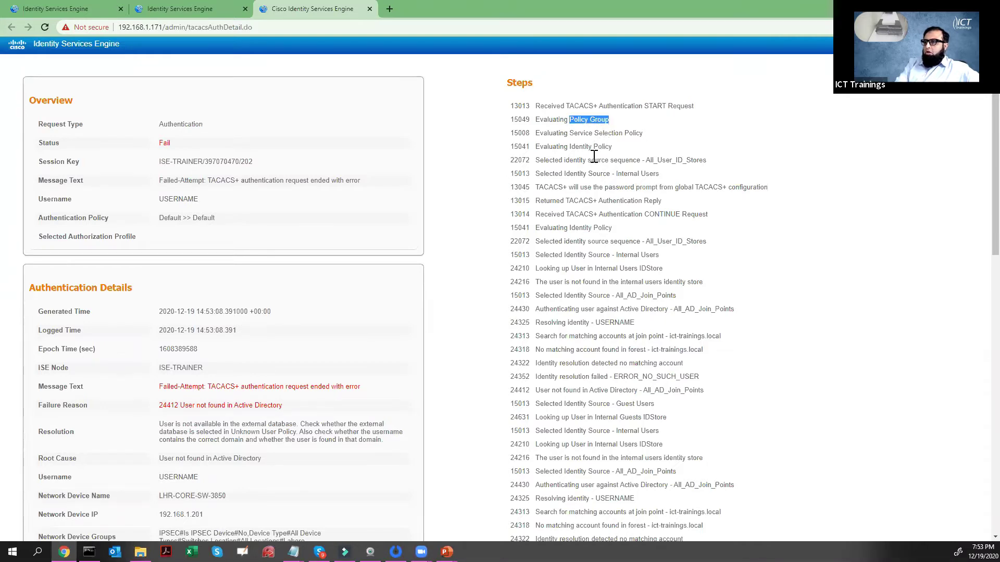
pyautogui.moveTo(646, 163); pyautogui.dragTo(711, 165)
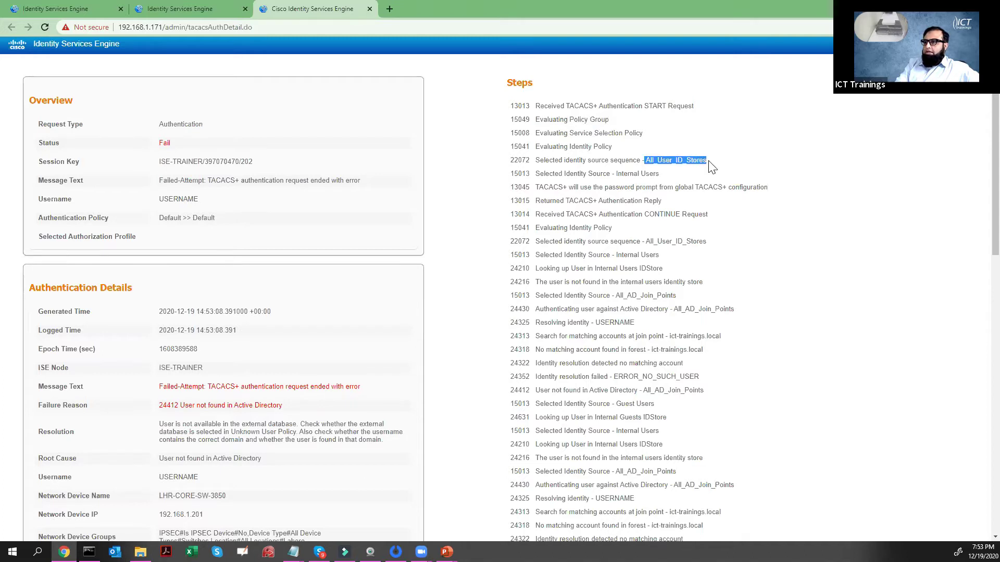
pyautogui.click(646, 173)
pyautogui.moveTo(616, 173); pyautogui.dragTo(659, 173)
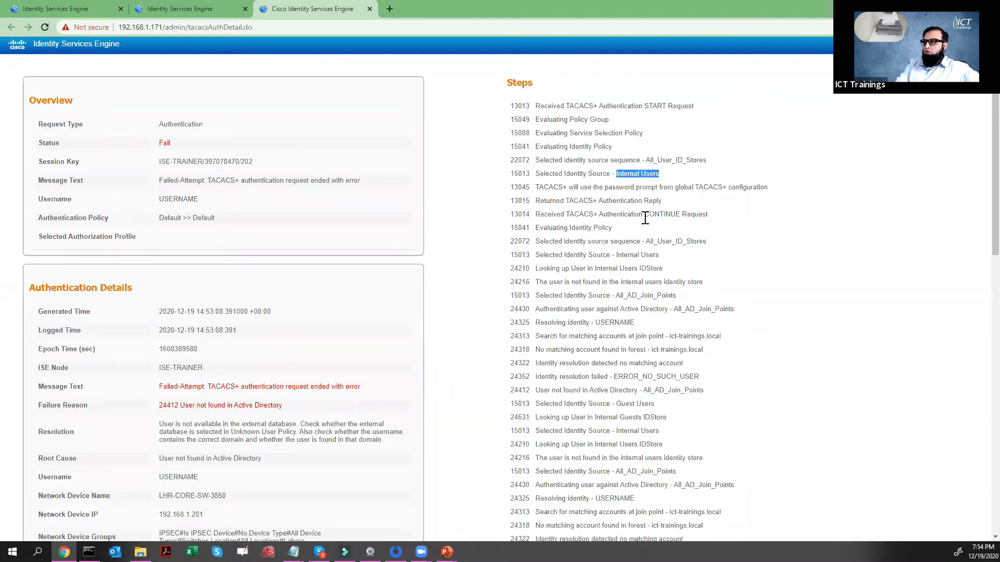
pyautogui.moveTo(650, 216); pyautogui.dragTo(679, 217)
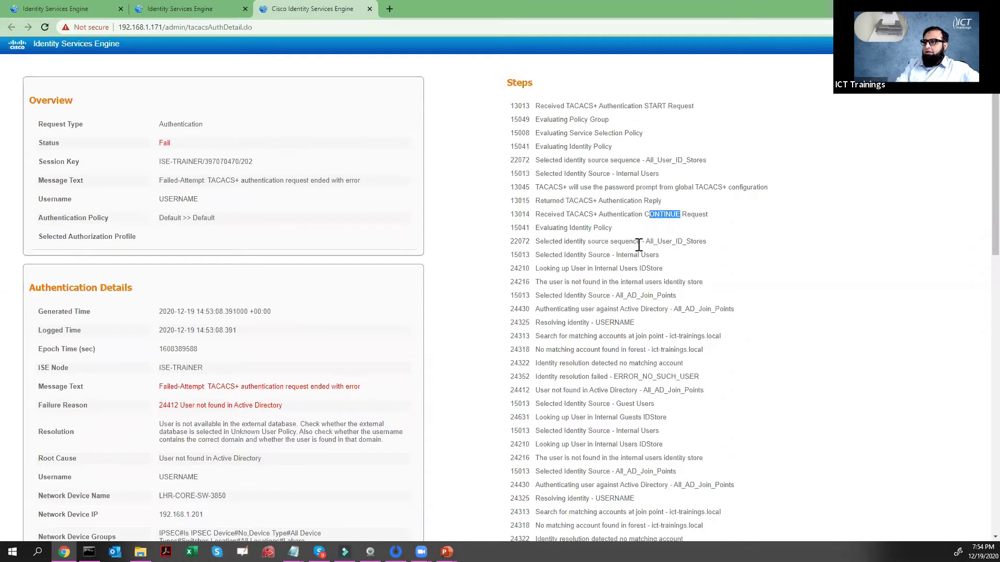
# - Mark the All_AD_Join_Points, ict-trainings.local, ERROR_NO_SUCH_USER, Drop and request-ended-with-error steps
pyautogui.scroll(-1, 643, 244)
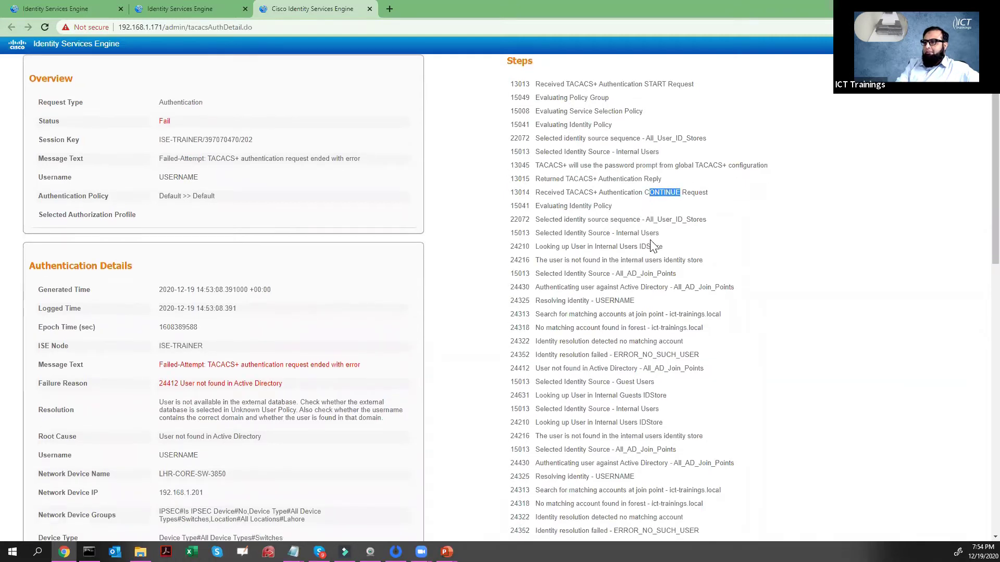
pyautogui.scroll(-1, 653, 246)
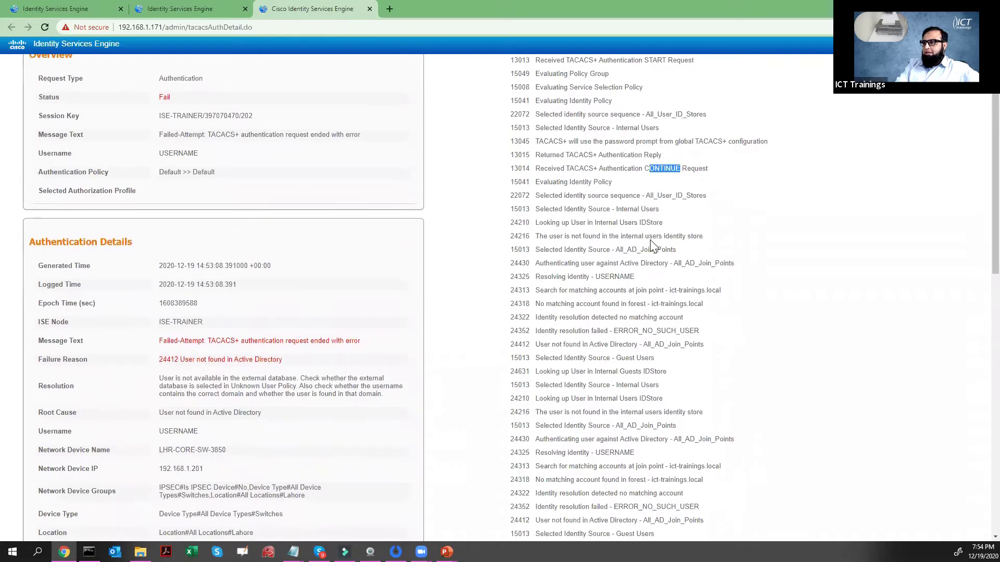
pyautogui.scroll(-1, 651, 246)
pyautogui.moveTo(676, 259); pyautogui.dragTo(738, 265)
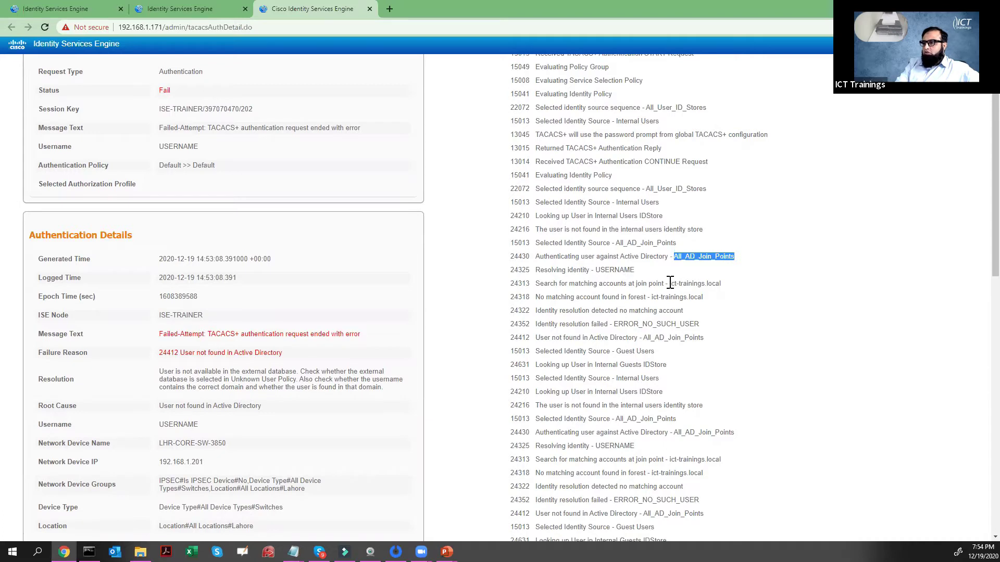
pyautogui.moveTo(670, 283); pyautogui.dragTo(726, 290)
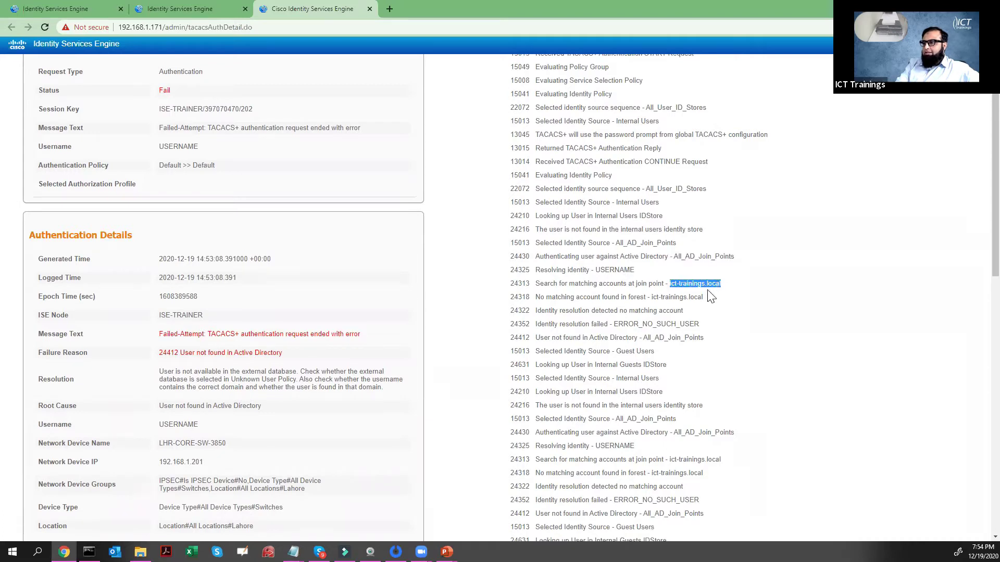
pyautogui.scroll(-1, 695, 295)
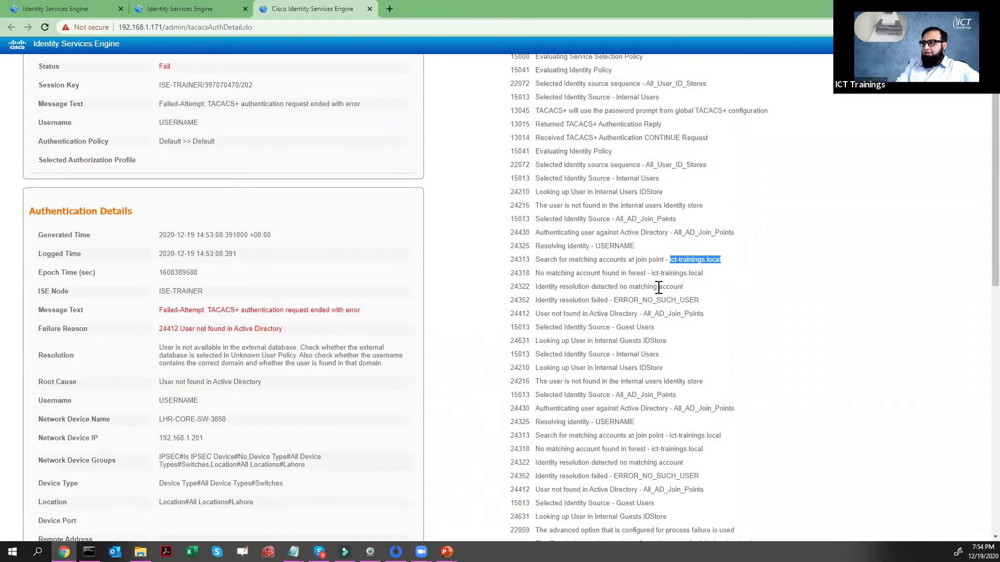
pyautogui.moveTo(618, 301); pyautogui.dragTo(703, 309)
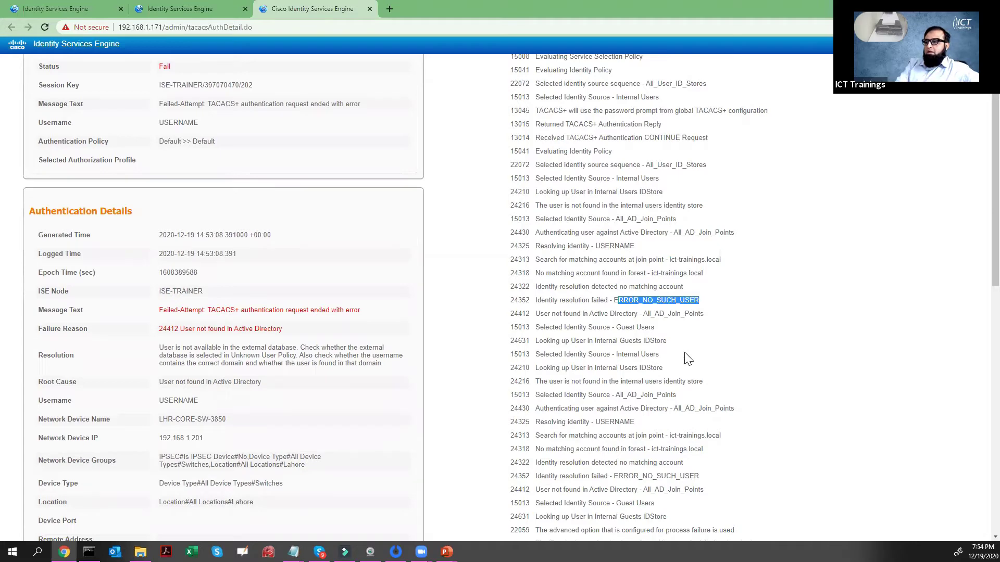
pyautogui.scroll(-1, 685, 352)
pyautogui.scroll(-3, 686, 352)
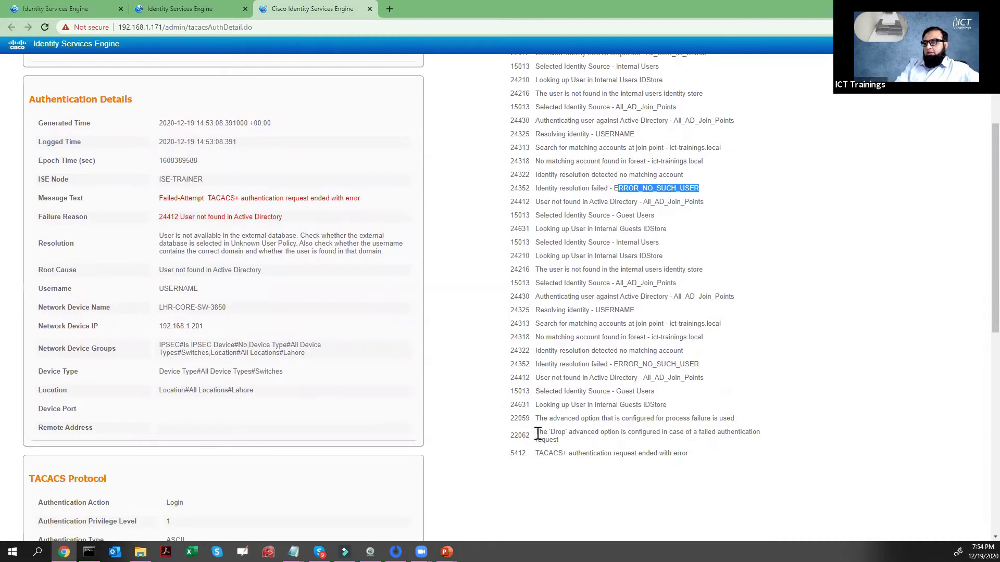
pyautogui.moveTo(537, 433); pyautogui.dragTo(584, 443)
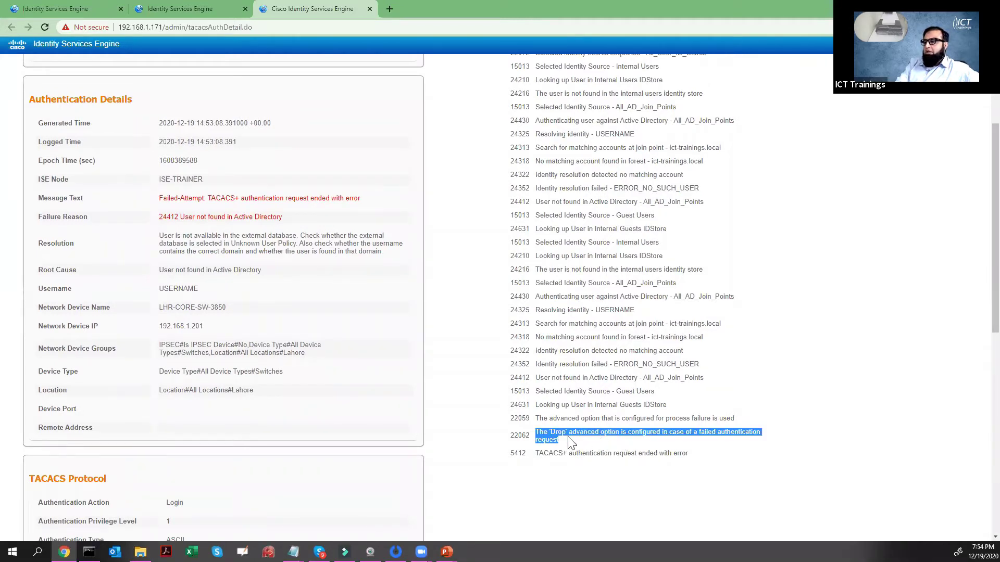
pyautogui.moveTo(539, 454); pyautogui.dragTo(690, 465)
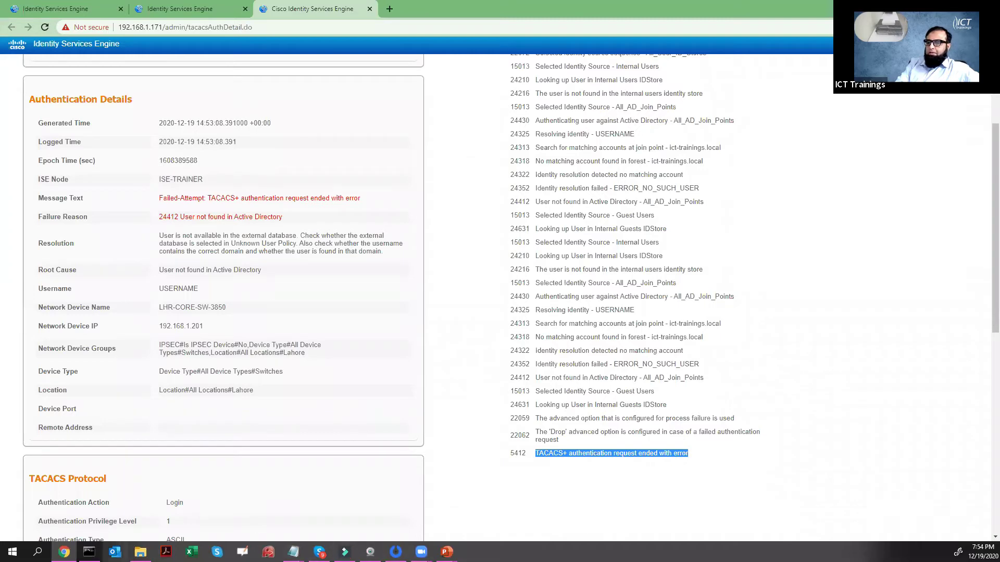
pyautogui.click(89, 552)
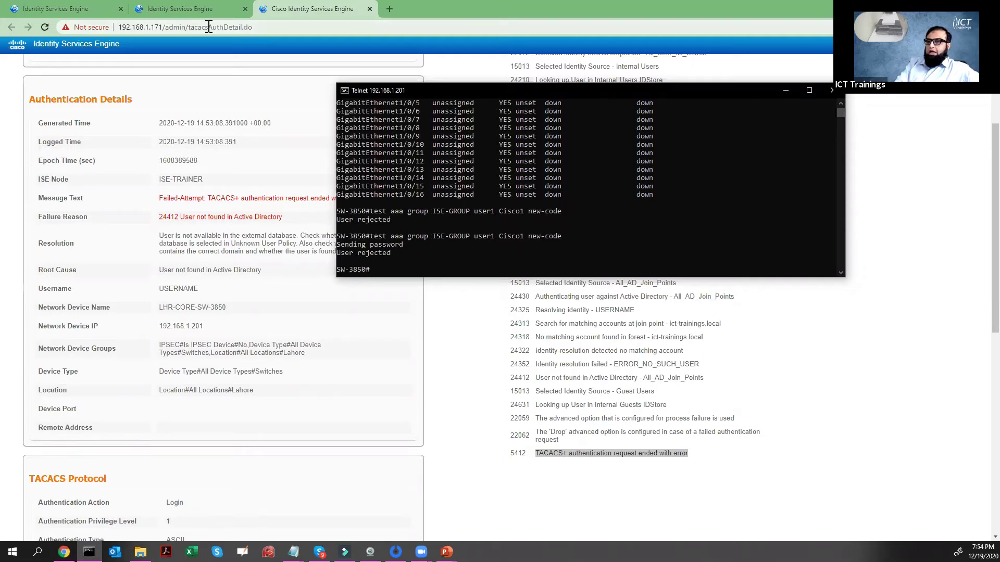
# - Go to the Network Access Users list and start adding a new user
pyautogui.click(164, 7)
pyautogui.click(96, 6)
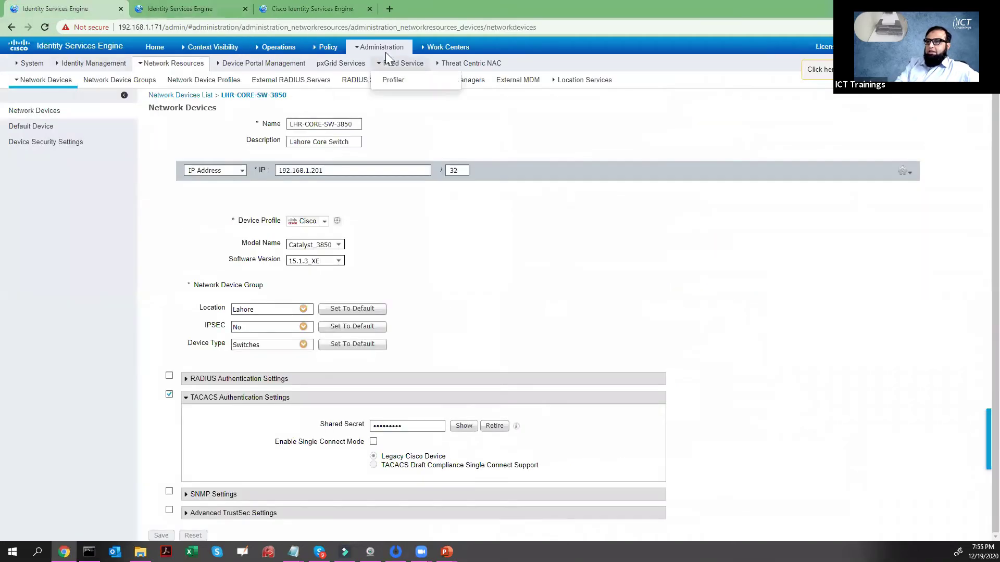
pyautogui.moveTo(386, 52)
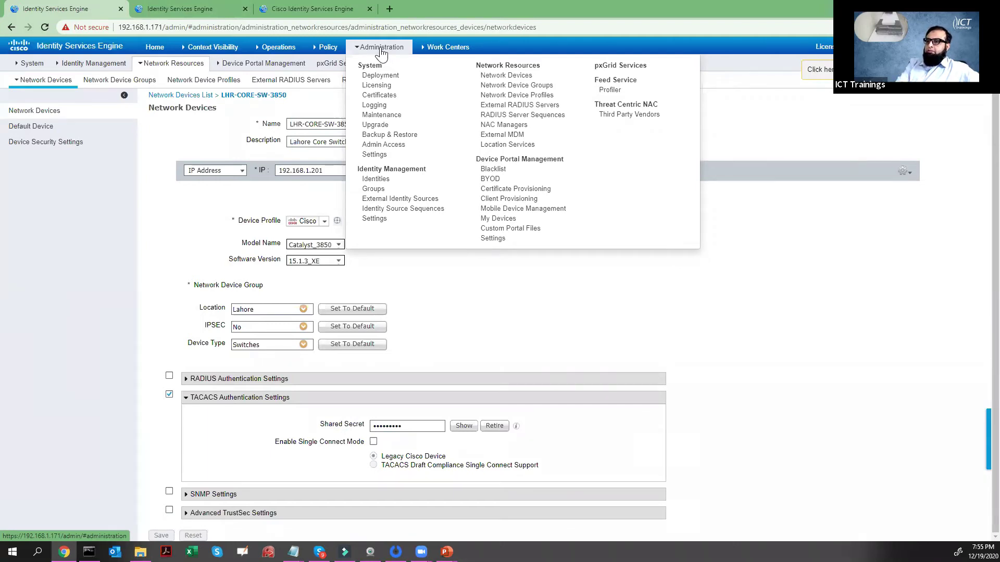
pyautogui.click(377, 179)
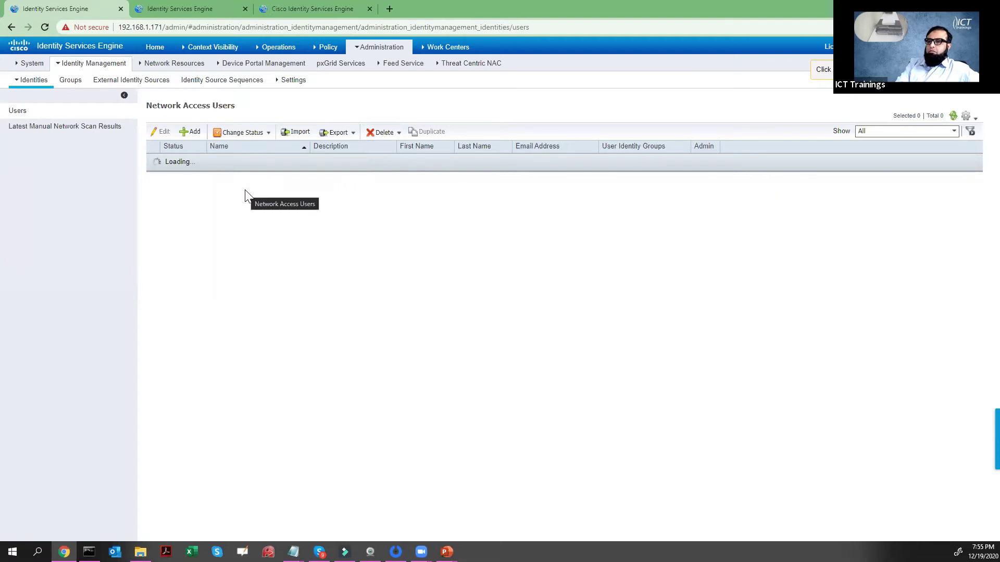
pyautogui.click(191, 133)
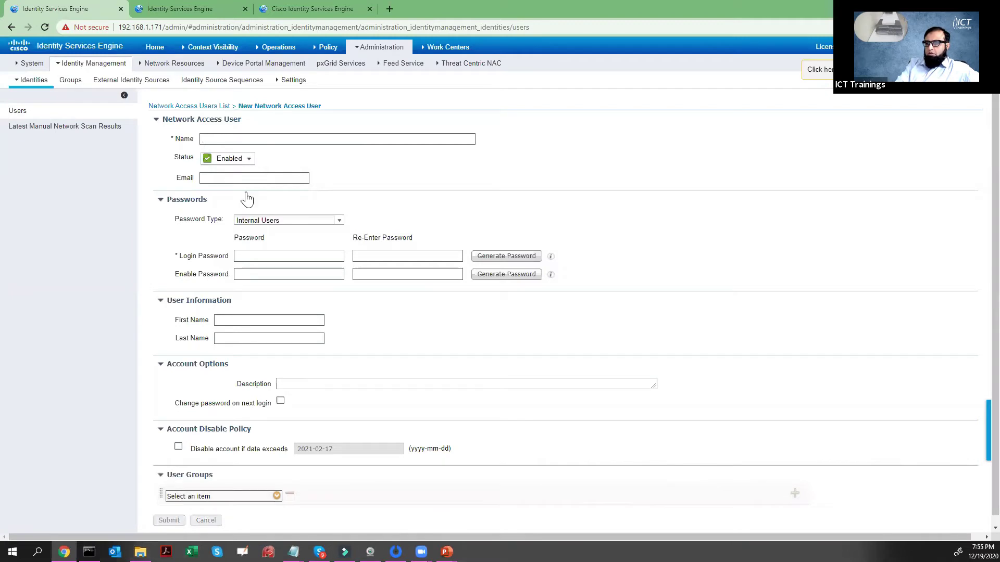
# - Name the new user user1, confirm its login password, and submit it
pyautogui.write('user1')
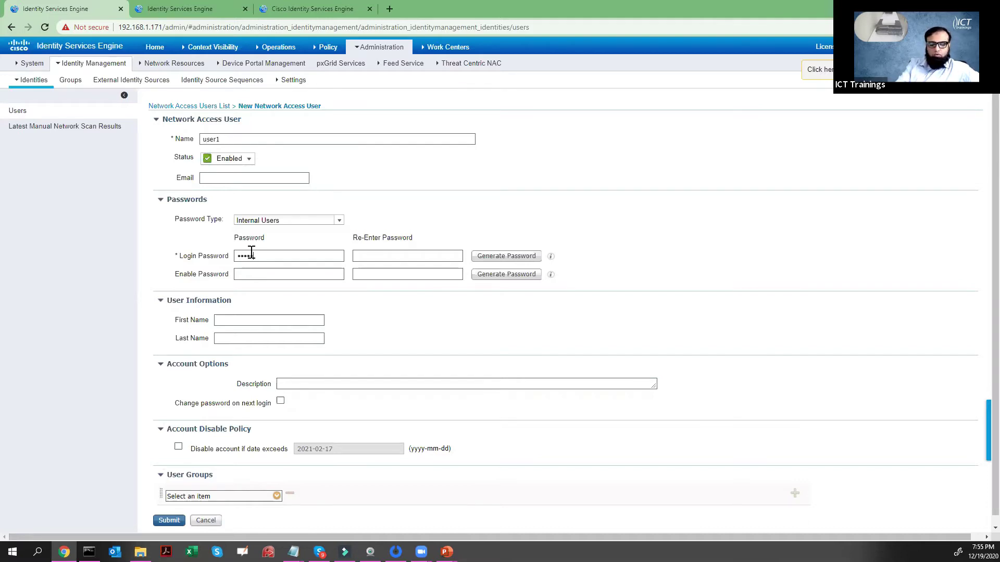
pyautogui.click(357, 257)
pyautogui.doubleClick(179, 259)
pyautogui.click(167, 139)
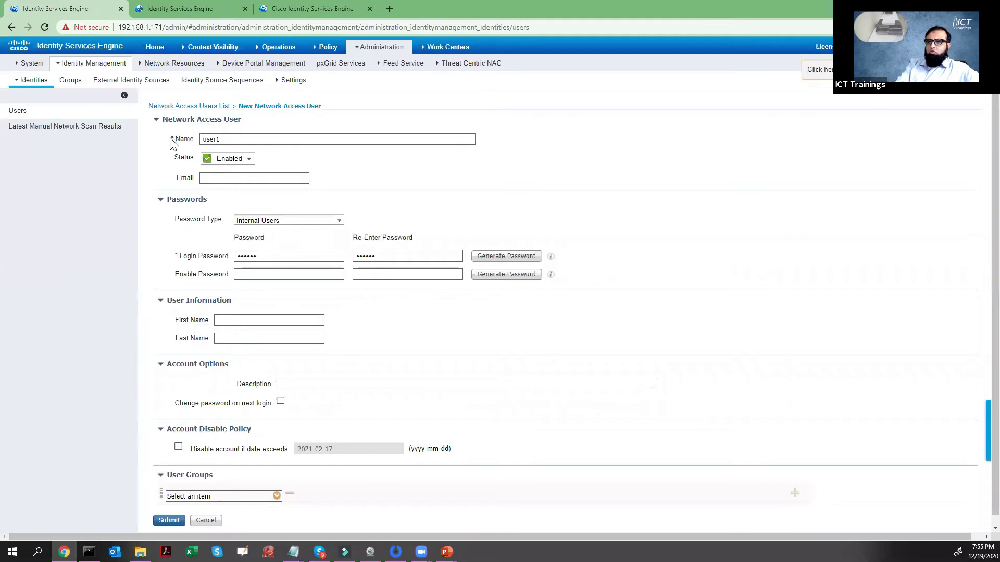
pyautogui.doubleClick(172, 139)
pyautogui.moveTo(176, 257); pyautogui.dragTo(186, 258)
pyautogui.scroll(-1, 194, 359)
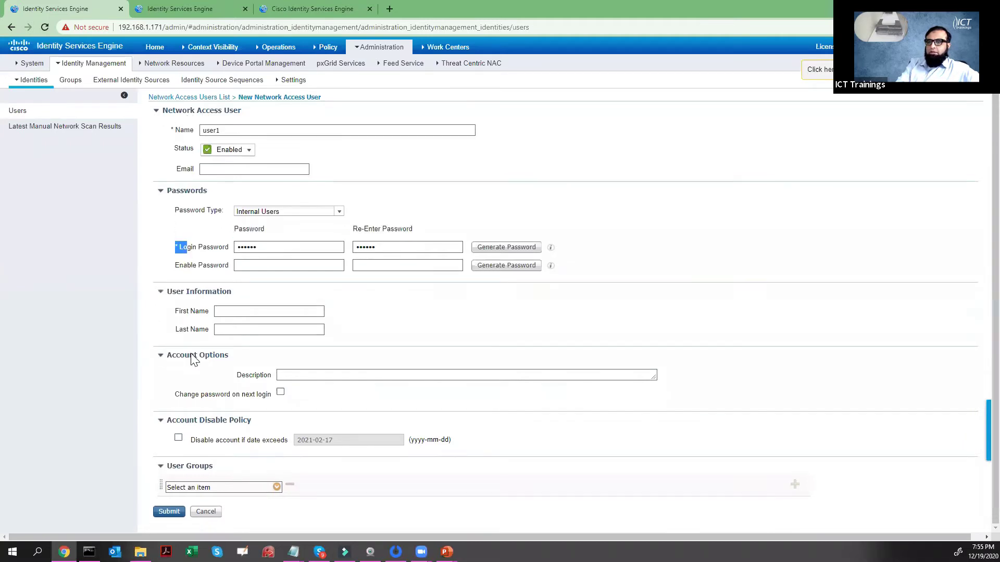
pyautogui.click(167, 515)
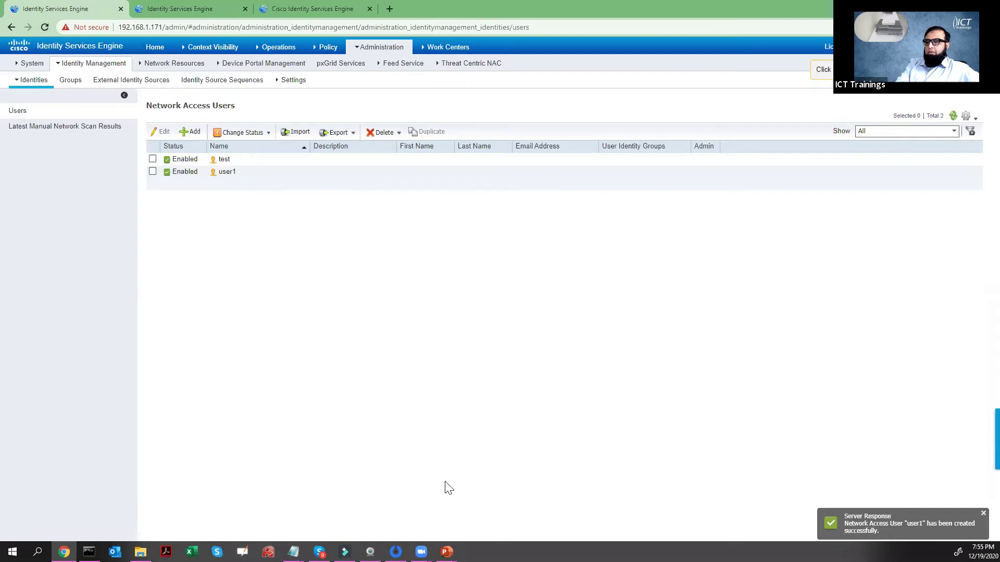
# - On the switch, rerun 'test aaa group ISE-GROUP user1' and highlight 'User successfully authenticated'
pyautogui.hotkey('alt', 'Tab')
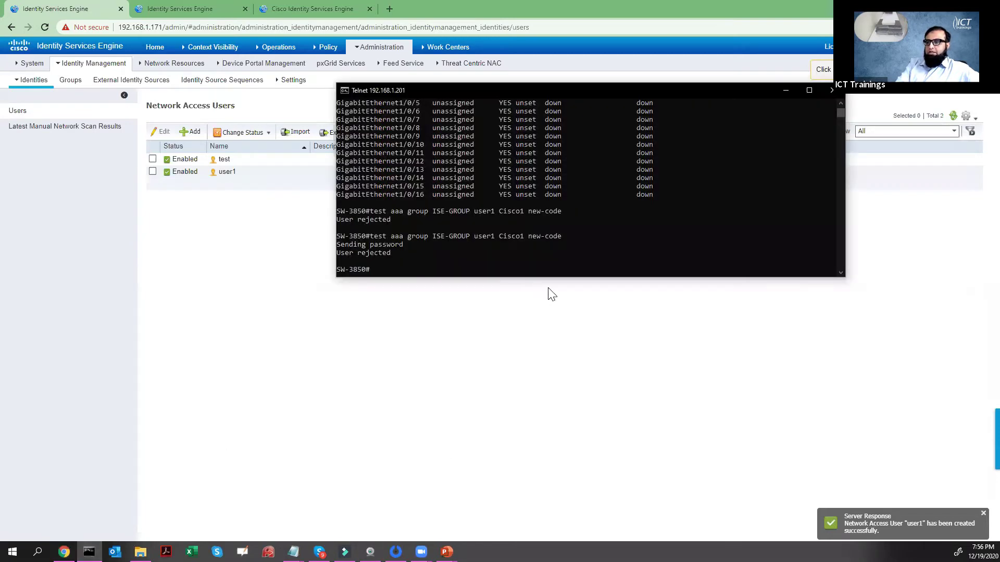
pyautogui.press('Return')
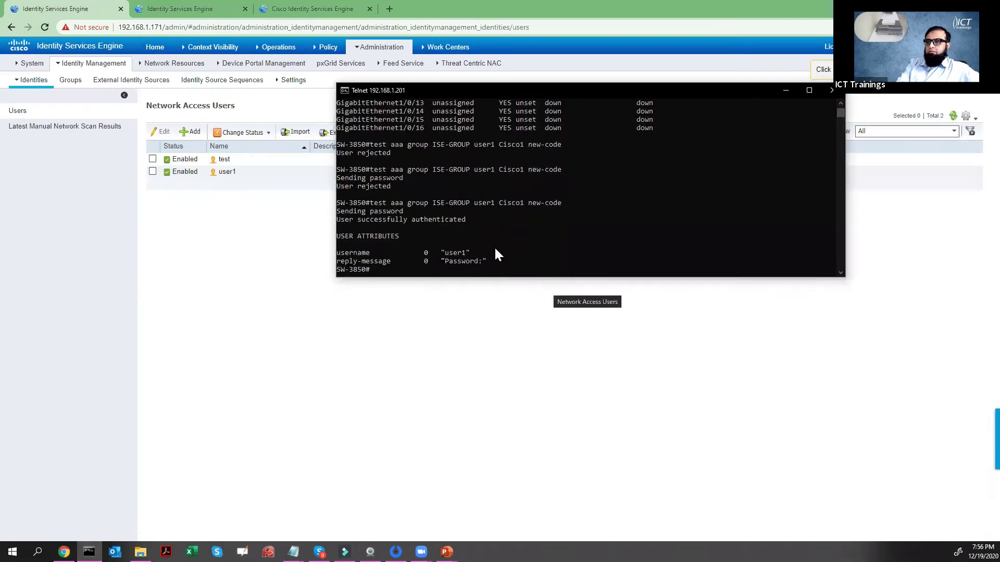
pyautogui.keyDown('ctrl'); pyautogui.scroll(5, 429, 217); pyautogui.keyUp('ctrl')
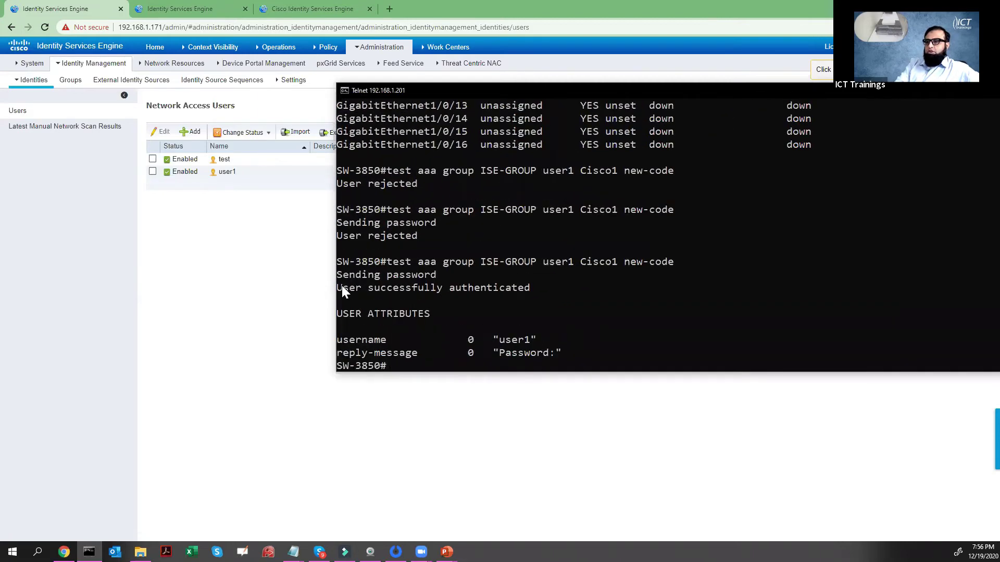
pyautogui.moveTo(341, 287); pyautogui.dragTo(519, 291)
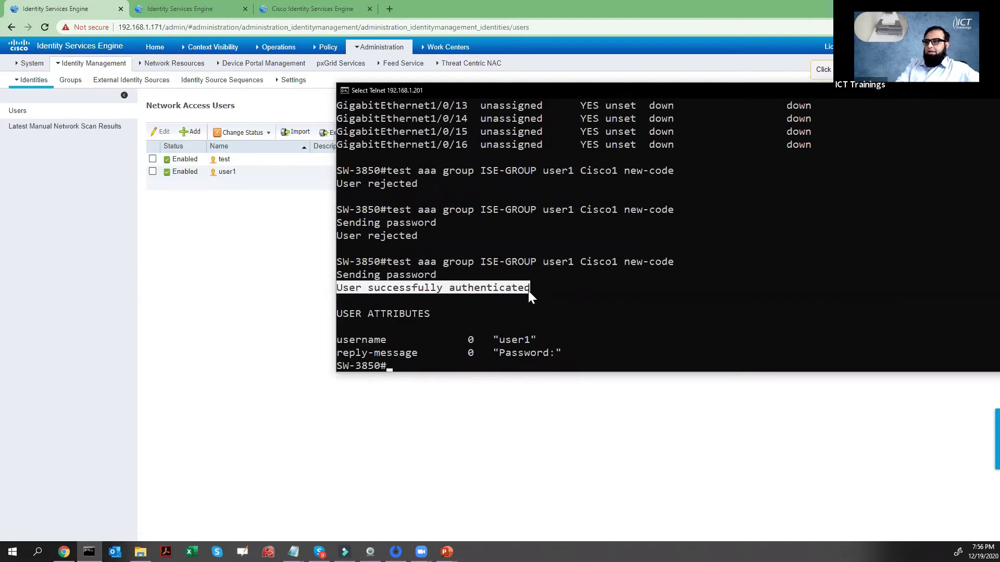
pyautogui.moveTo(389, 261); pyautogui.dragTo(685, 263)
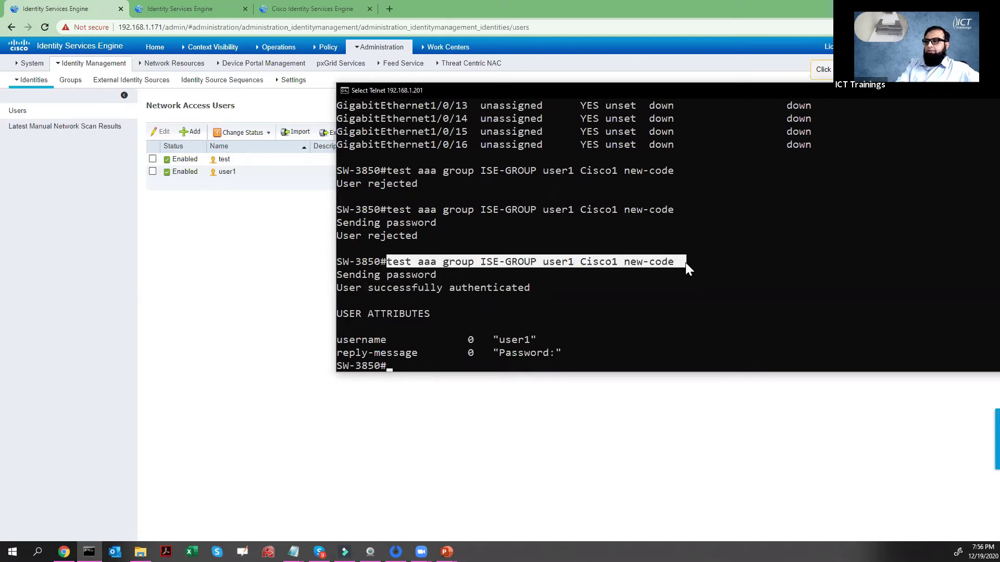
pyautogui.moveTo(500, 342); pyautogui.dragTo(524, 344)
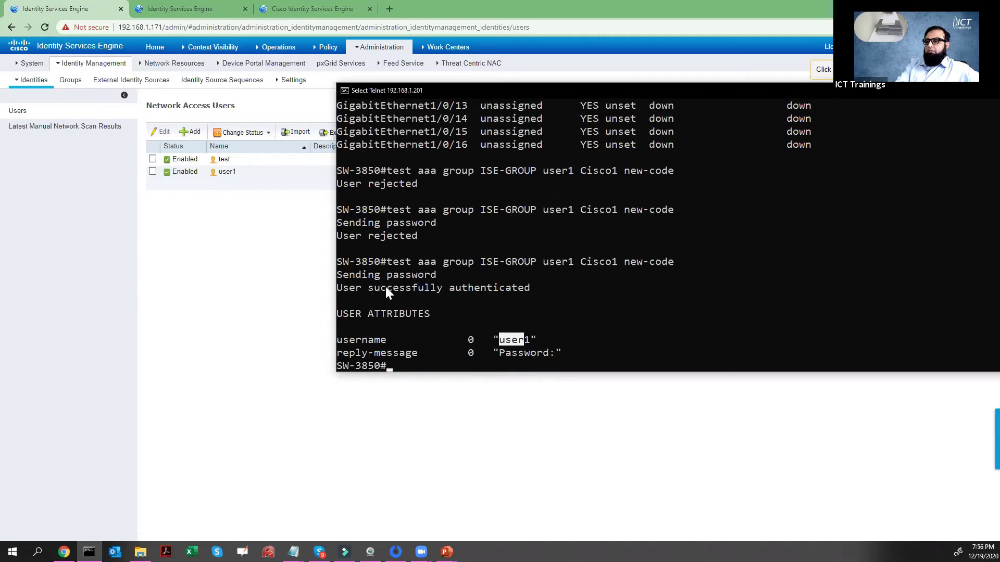
pyautogui.moveTo(343, 288); pyautogui.dragTo(525, 292)
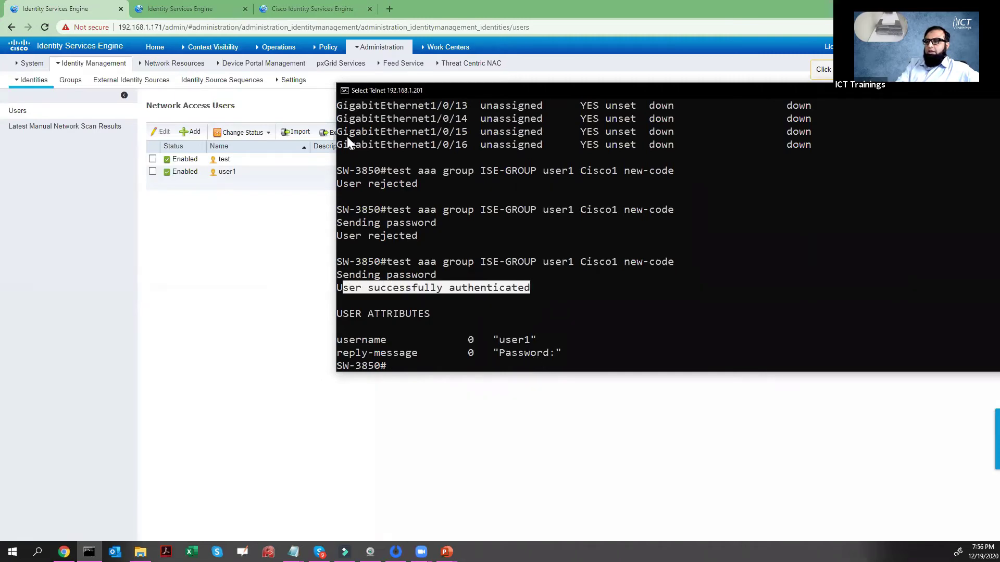
# - Refresh TACACS Live Logs and open user1's record, highlighting Default >> Default policy and Default Shell Profile
pyautogui.click(214, 9)
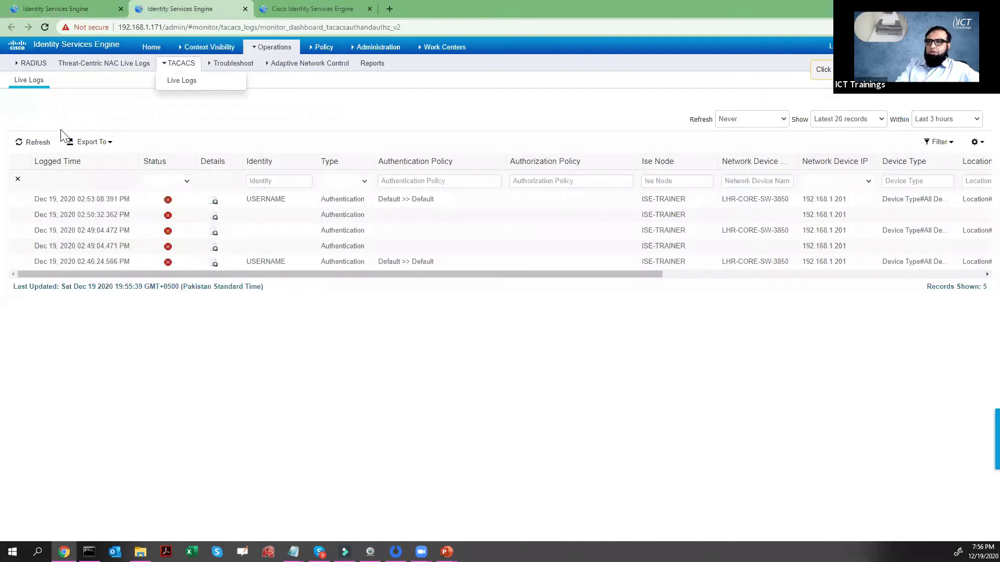
pyautogui.click(41, 144)
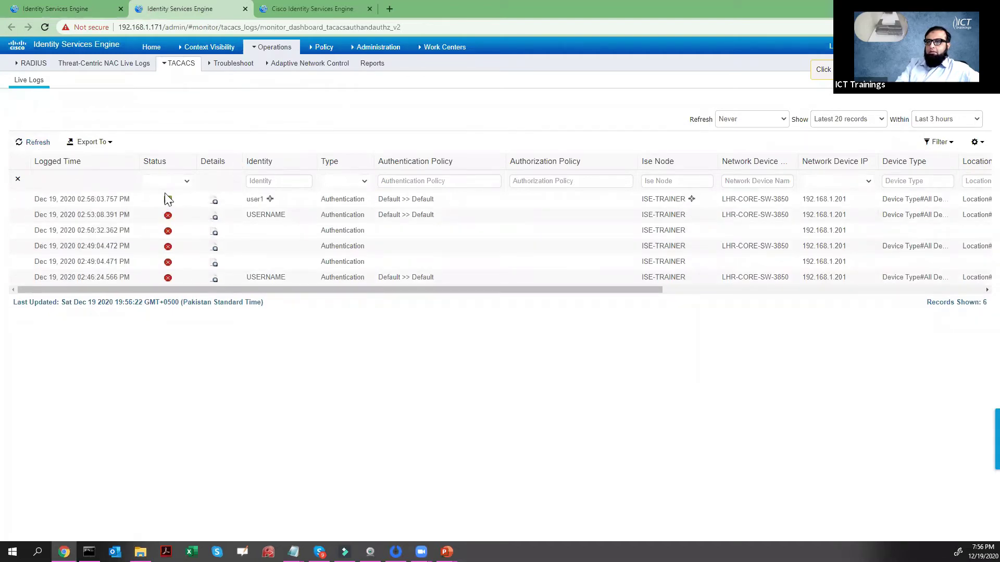
pyautogui.click(214, 202)
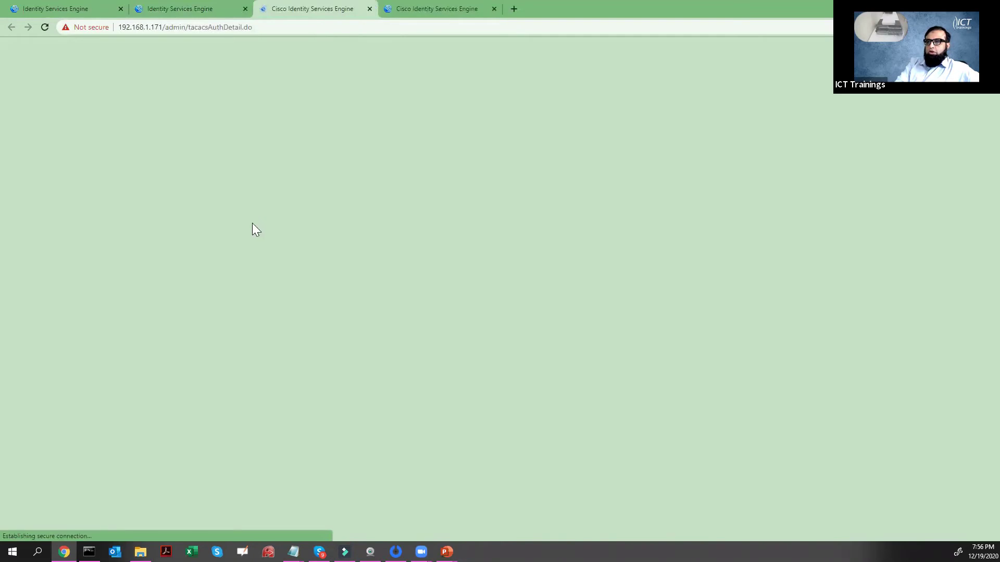
pyautogui.hotkey('ctrl', '+')
pyautogui.hotkey('ctrl', '+')
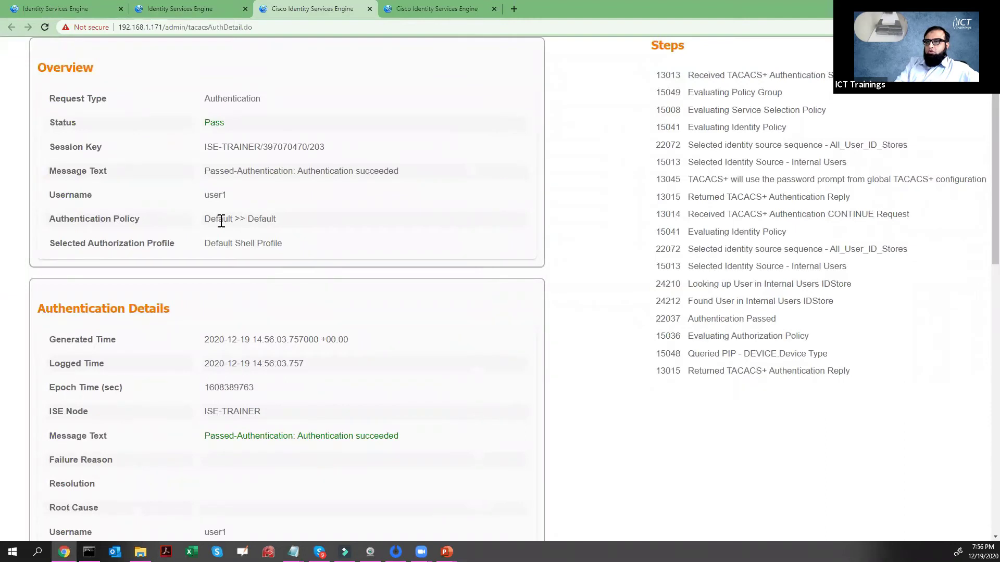
pyautogui.moveTo(206, 220); pyautogui.dragTo(283, 224)
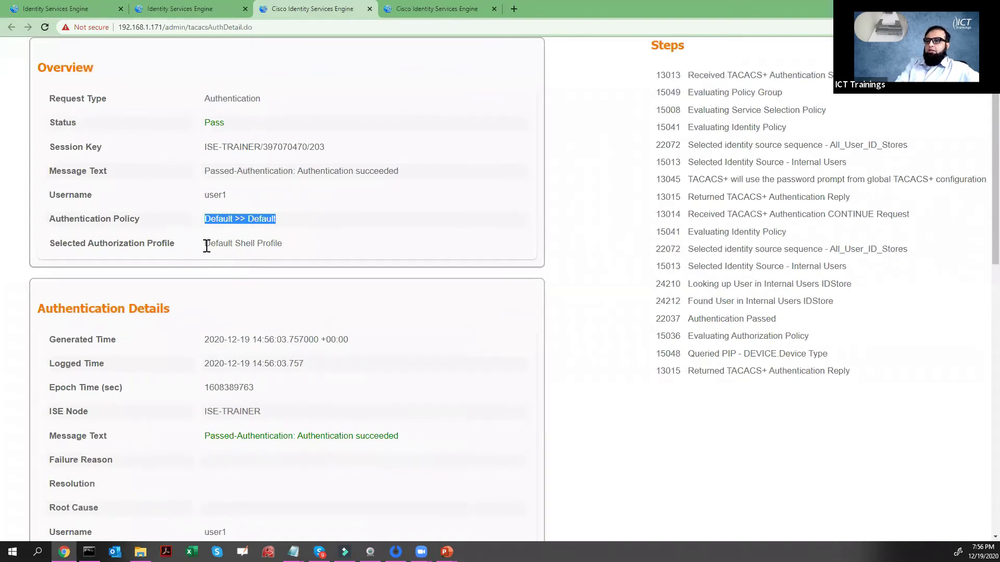
pyautogui.moveTo(205, 244); pyautogui.dragTo(284, 249)
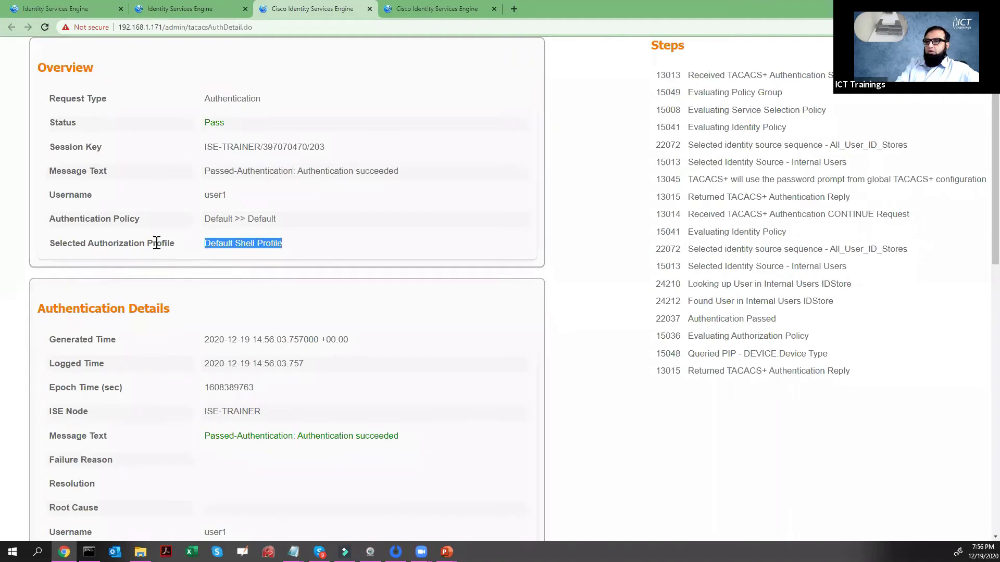
pyautogui.moveTo(87, 243); pyautogui.dragTo(298, 244)
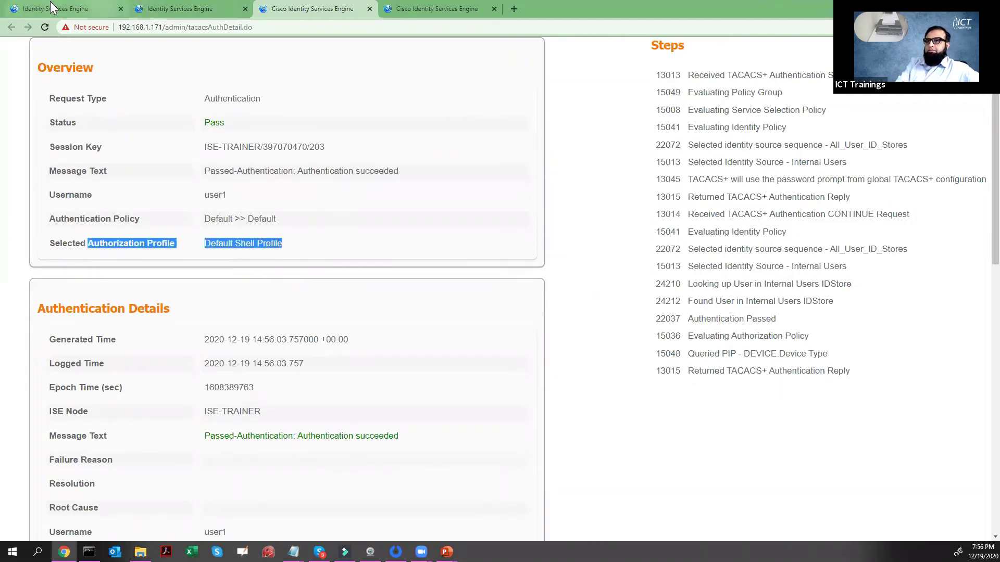
# - Go to Work Centers > Device Administration > Device Admin Policy Sets
pyautogui.click(52, 7)
pyautogui.click(478, 48)
pyautogui.click(797, 136)
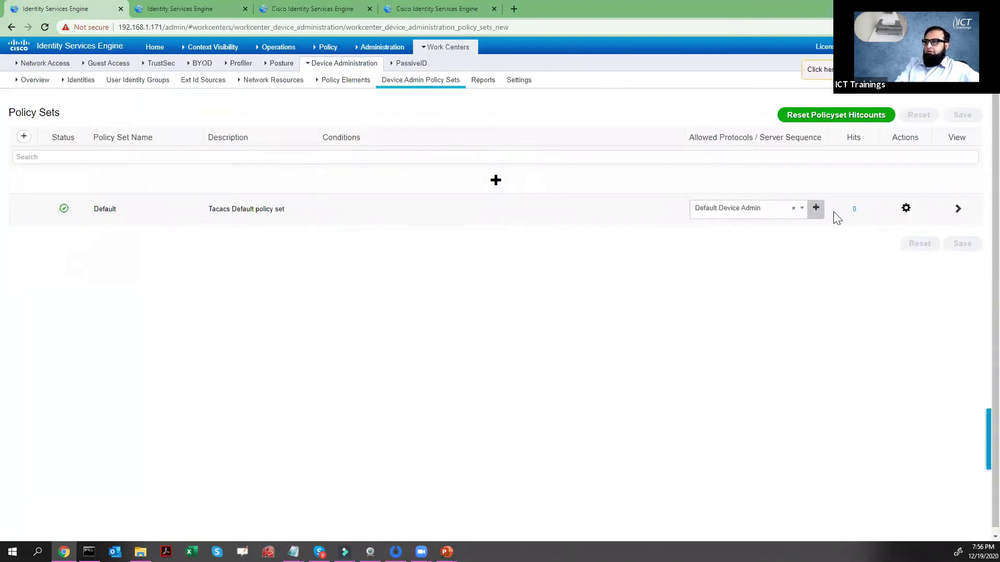
# - Open the Default policy set and expand its authorization policy, highlighting the Helpdesk command set
pyautogui.click(957, 208)
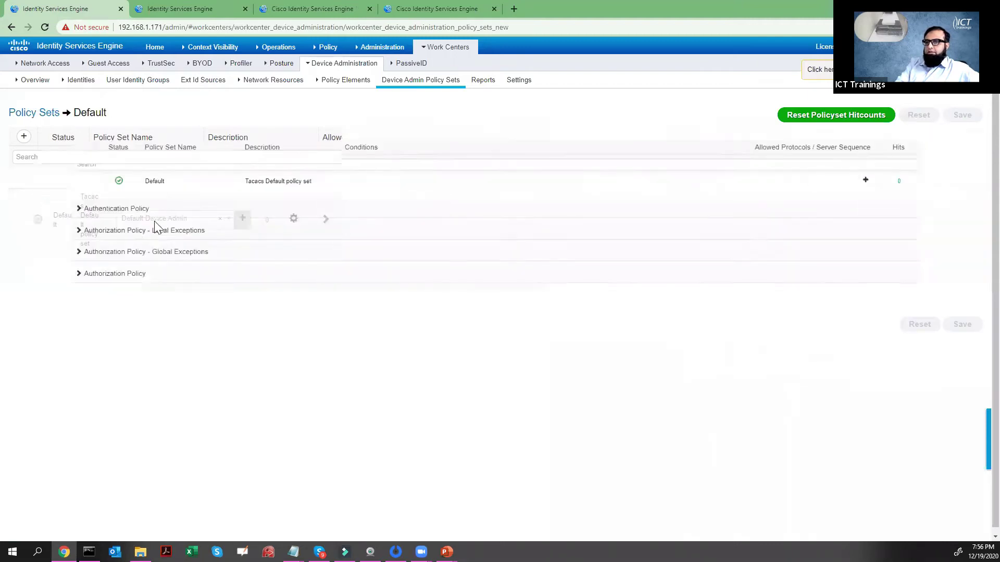
pyautogui.click(98, 221)
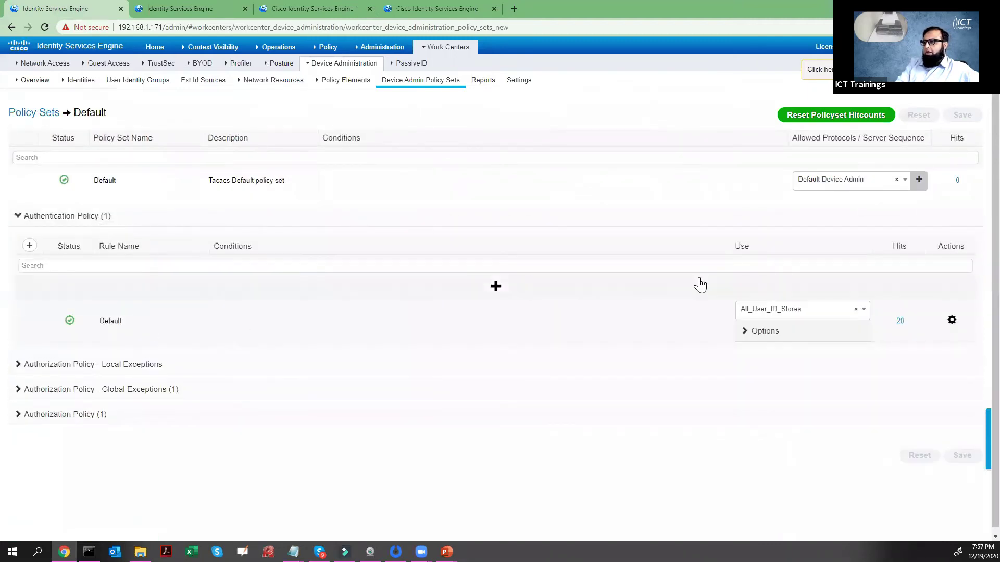
pyautogui.click(19, 217)
pyautogui.click(19, 291)
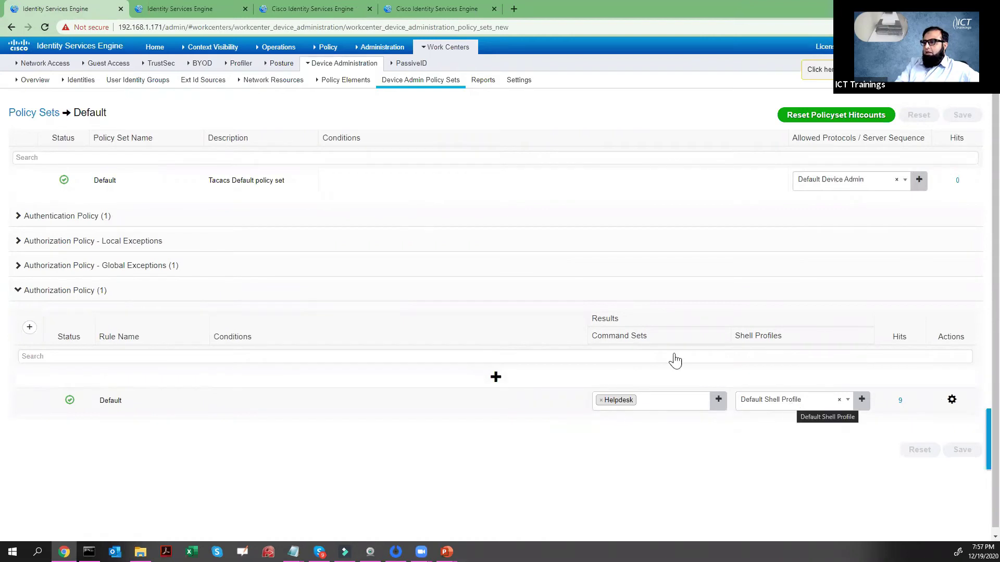
pyautogui.moveTo(649, 338); pyautogui.dragTo(592, 339)
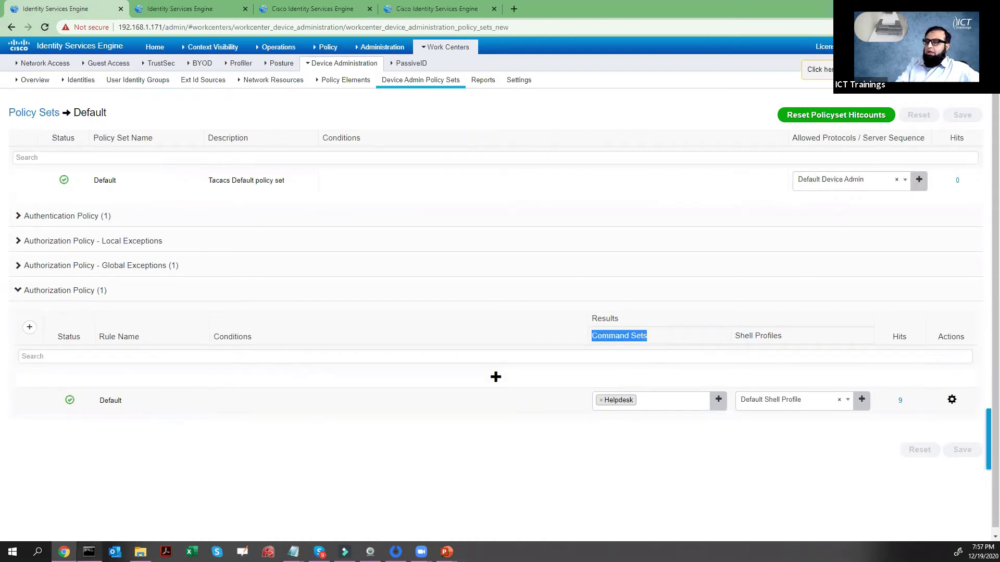
# - Check the switch Telnet console again, clear its selection, and bring up the privilege-levels slide show
pyautogui.click(88, 552)
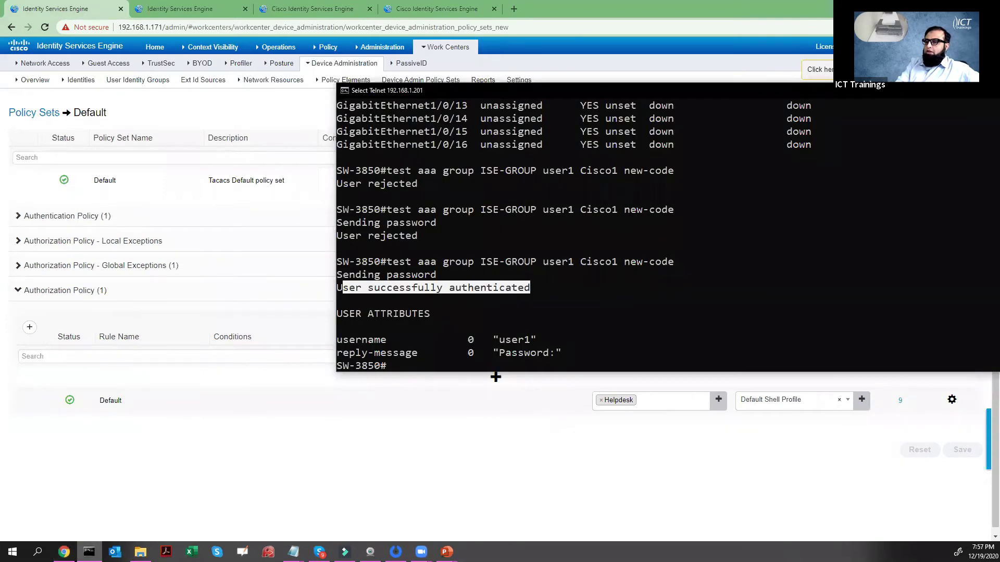
pyautogui.click(462, 435)
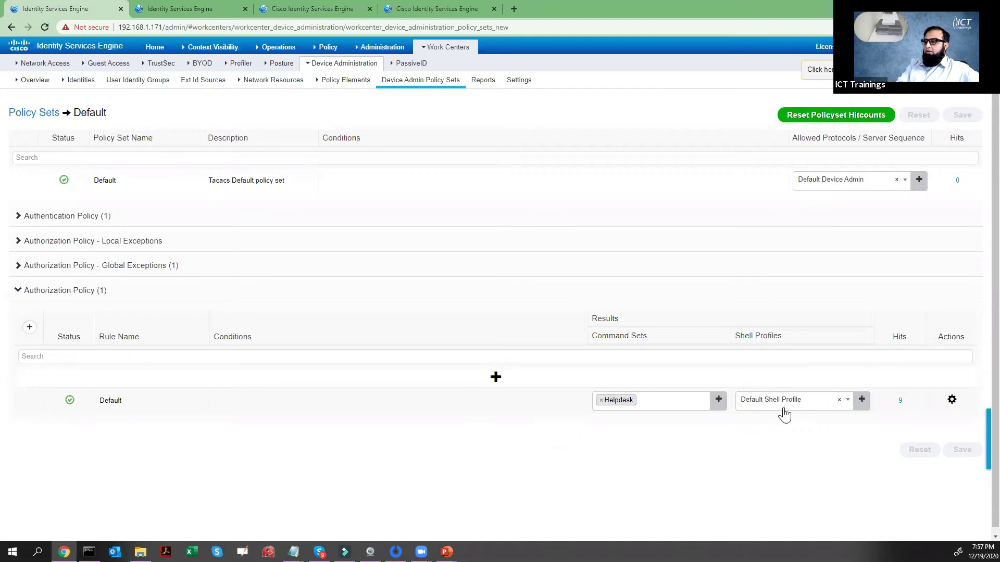
pyautogui.hotkey('alt', 'Tab')
pyautogui.rightClick(571, 316)
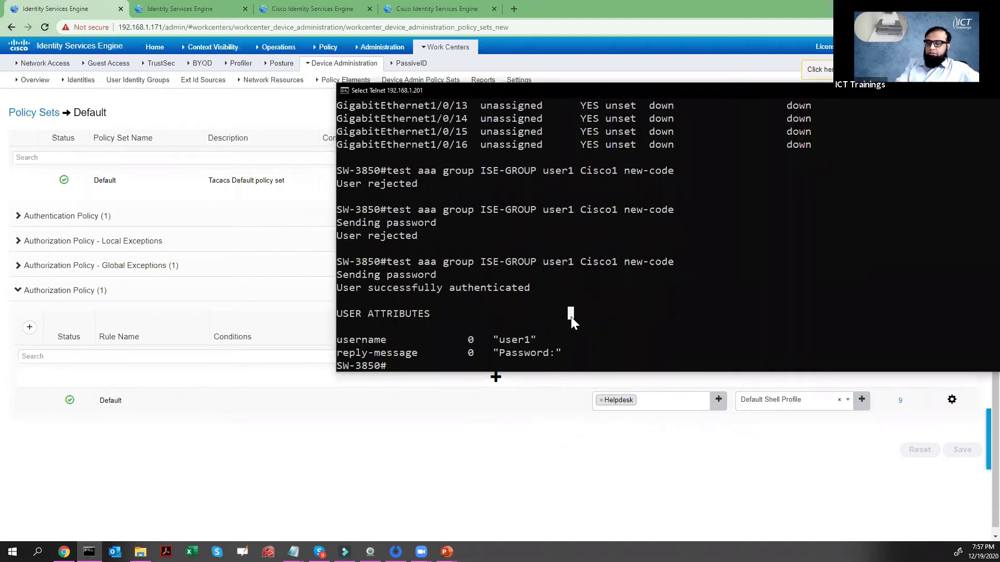
pyautogui.hotkey('alt', 'Tab')
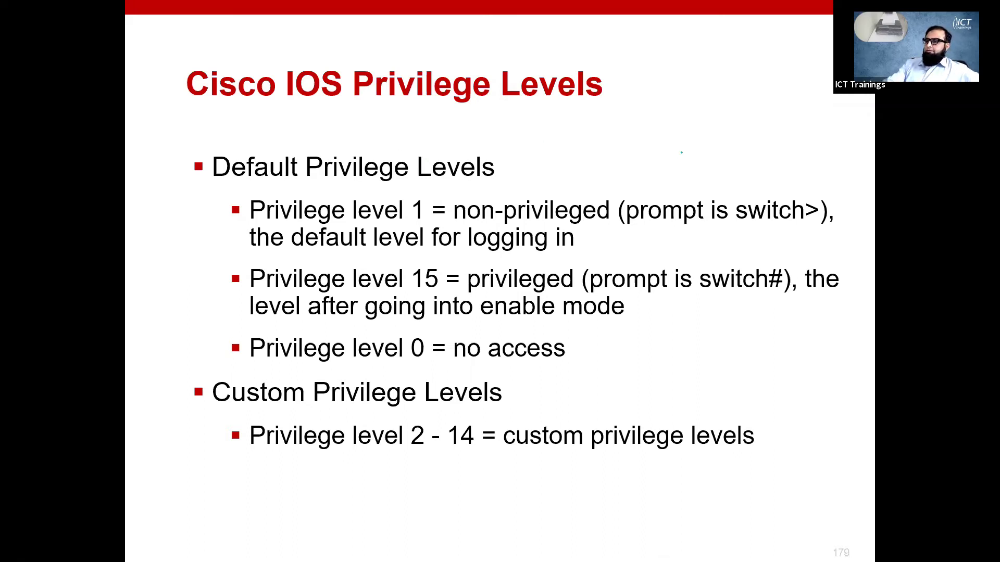
# - Ink the slide: underline 'switch>', circle privilege level 1, and box 'switch#'
pyautogui.moveTo(819, 221)
pyautogui.mouseDown()
pyautogui.moveTo(743, 221)
pyautogui.moveTo(815, 198)
pyautogui.moveTo(821, 223)
pyautogui.mouseUp()
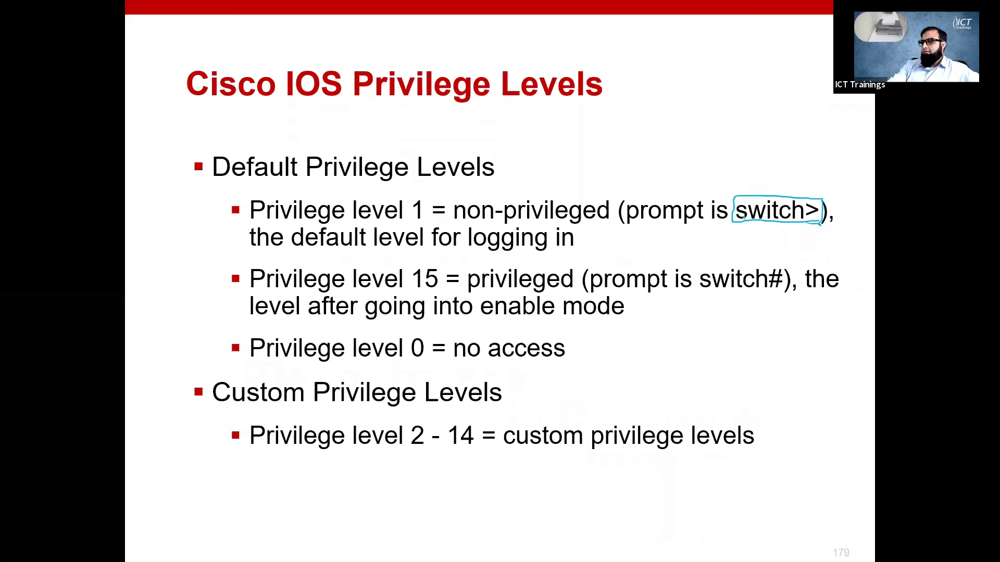
pyautogui.moveTo(423, 200)
pyautogui.mouseDown()
pyautogui.moveTo(412, 227)
pyautogui.moveTo(424, 199)
pyautogui.mouseUp()
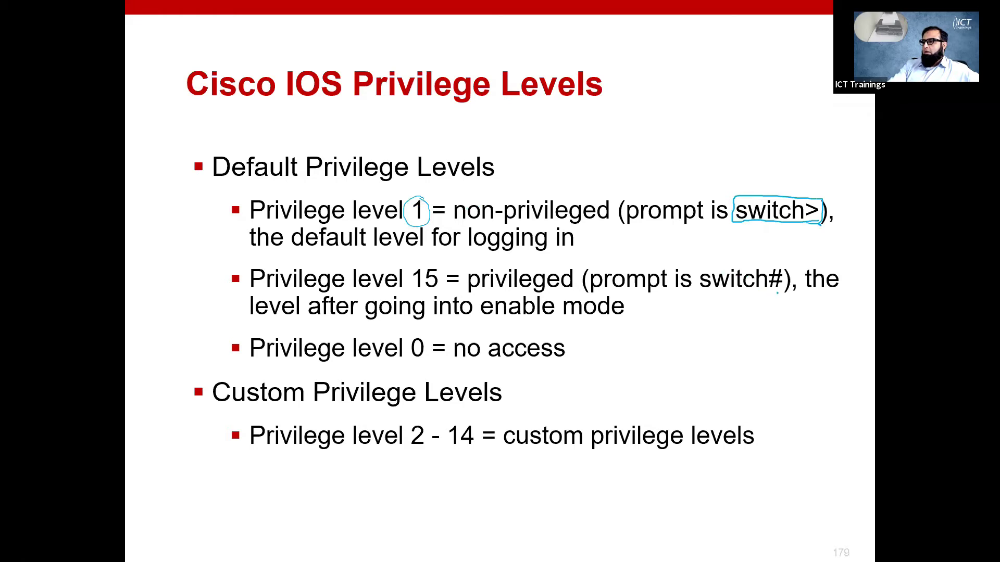
pyautogui.moveTo(782, 294)
pyautogui.mouseDown()
pyautogui.moveTo(699, 293)
pyautogui.moveTo(695, 269)
pyautogui.moveTo(787, 295)
pyautogui.mouseUp()
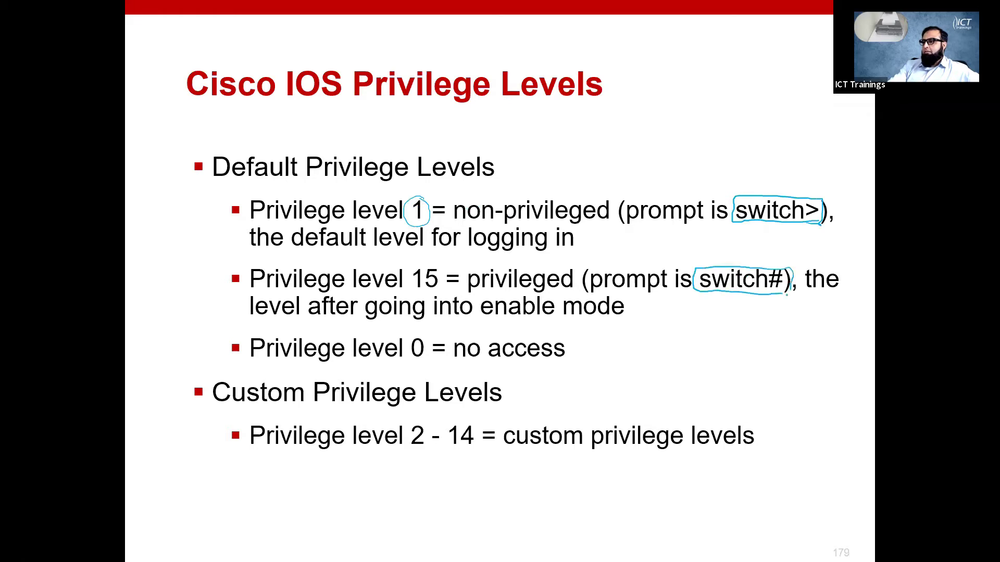